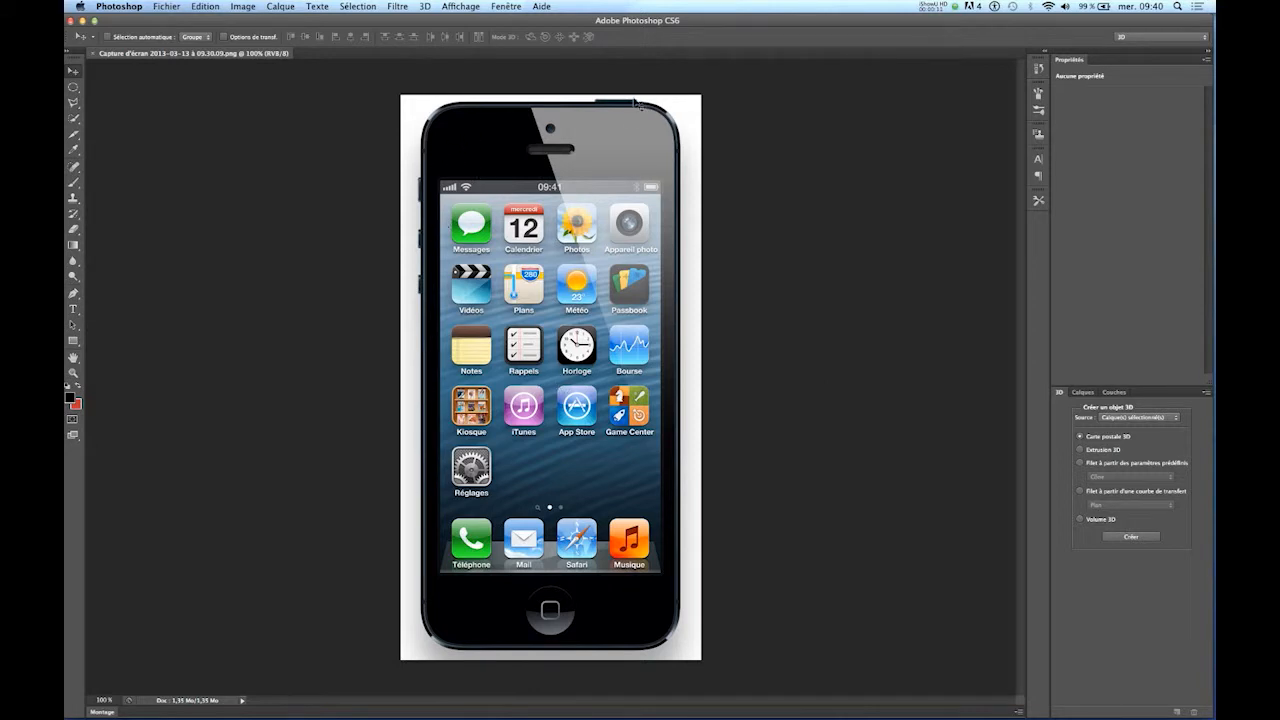
- Draw a rectangular marquee selection tightly around the phone's body
{"action": "left_click", "coordinate": [72, 91]}
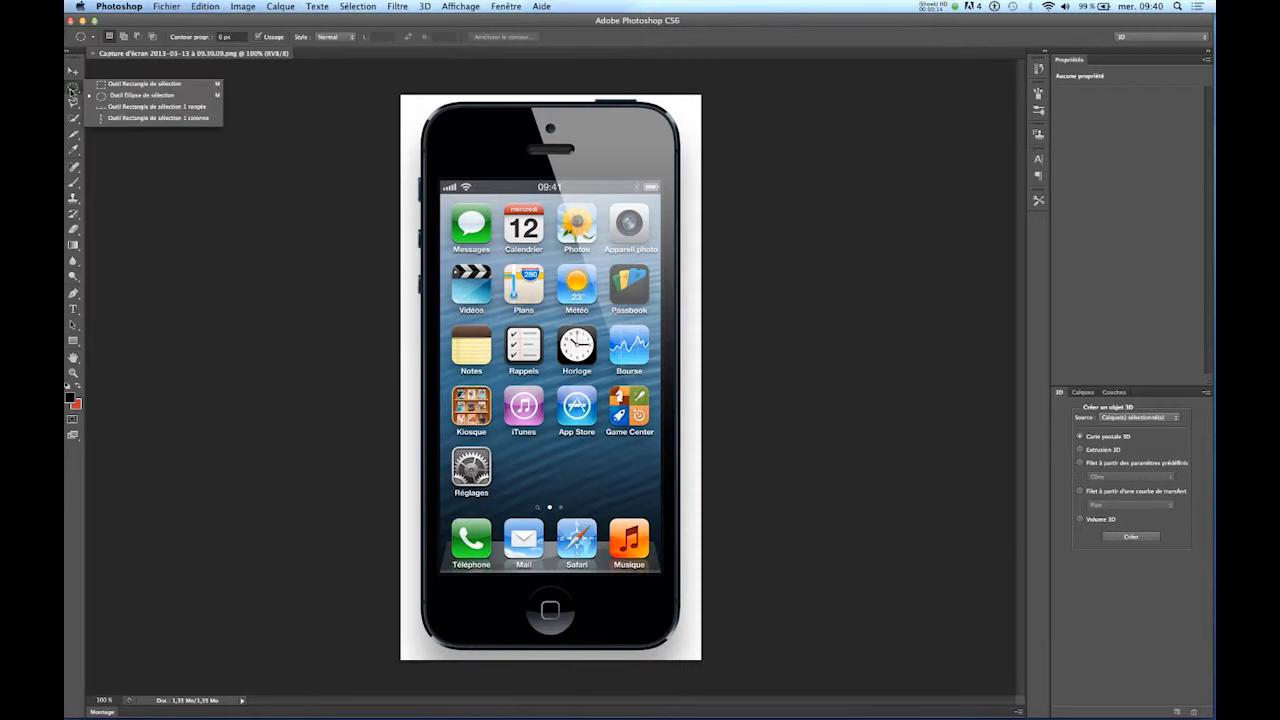
{"action": "left_click", "coordinate": [130, 85]}
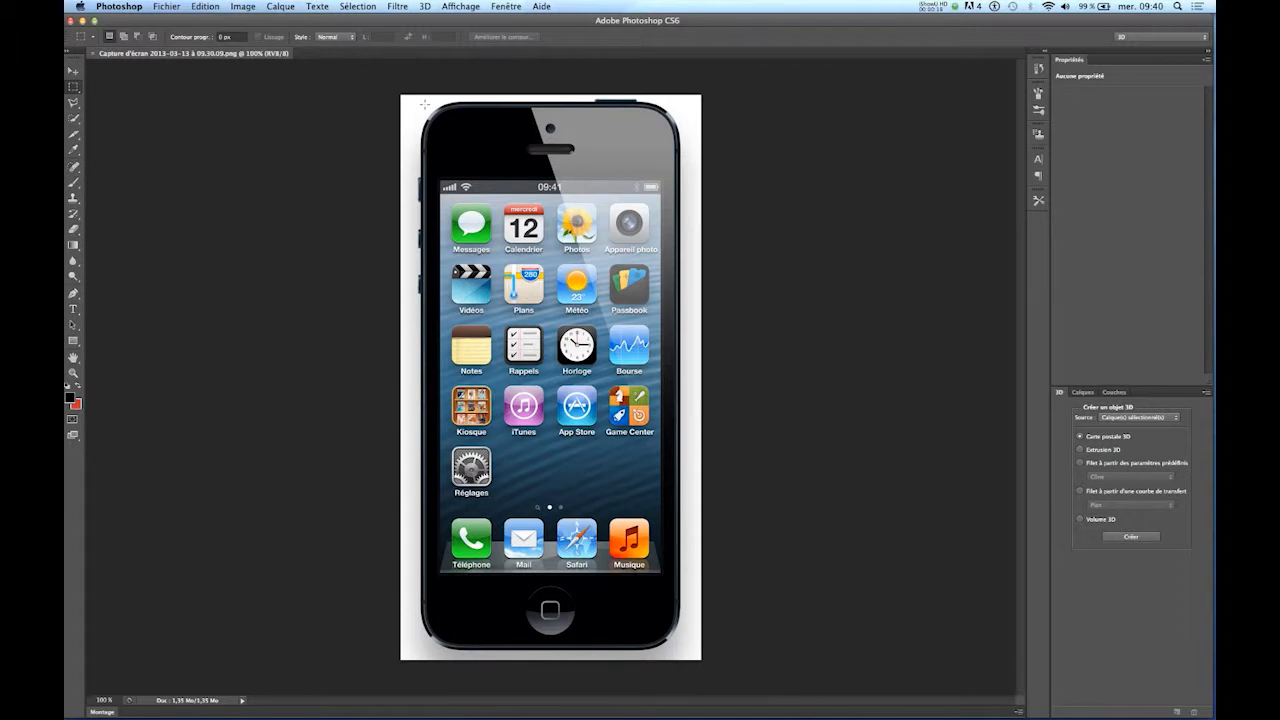
{"action": "left_click_drag", "start_coordinate": [422, 102], "coordinate": [688, 650]}
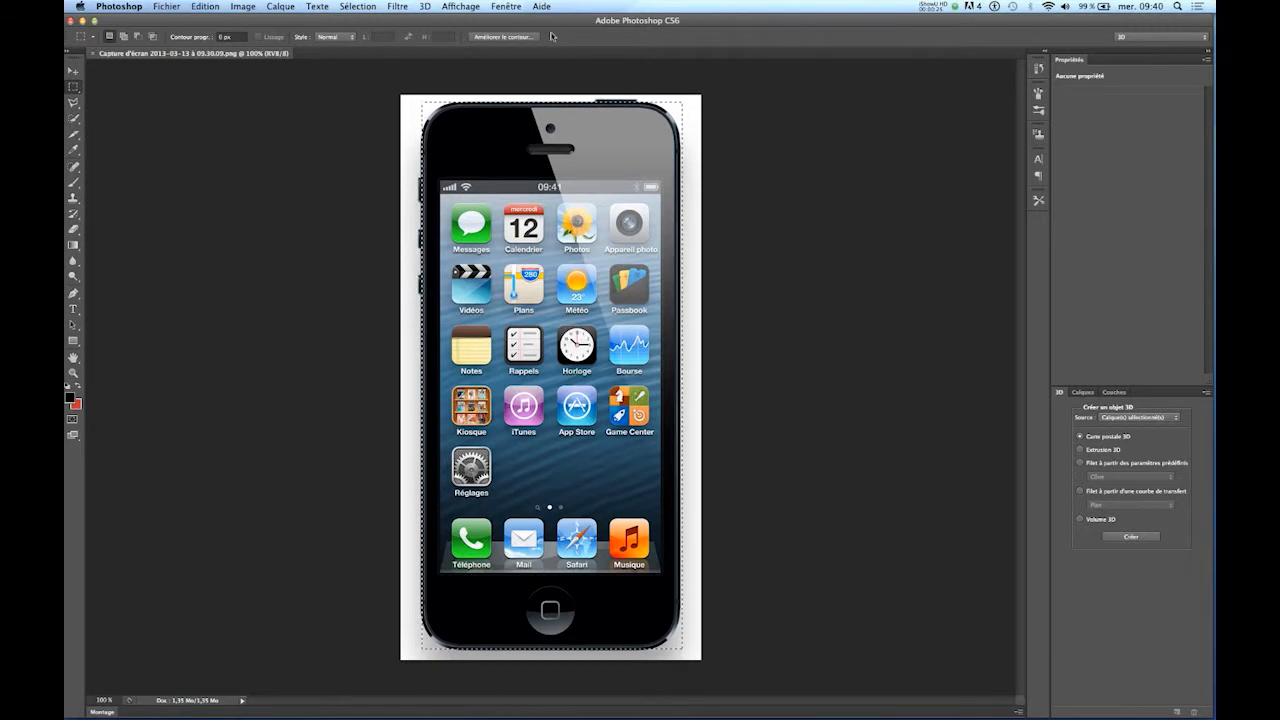
- Smooth the selection twice with Lisser so its corners follow the phone's rounded corners
{"action": "left_click", "coordinate": [400, 7]}
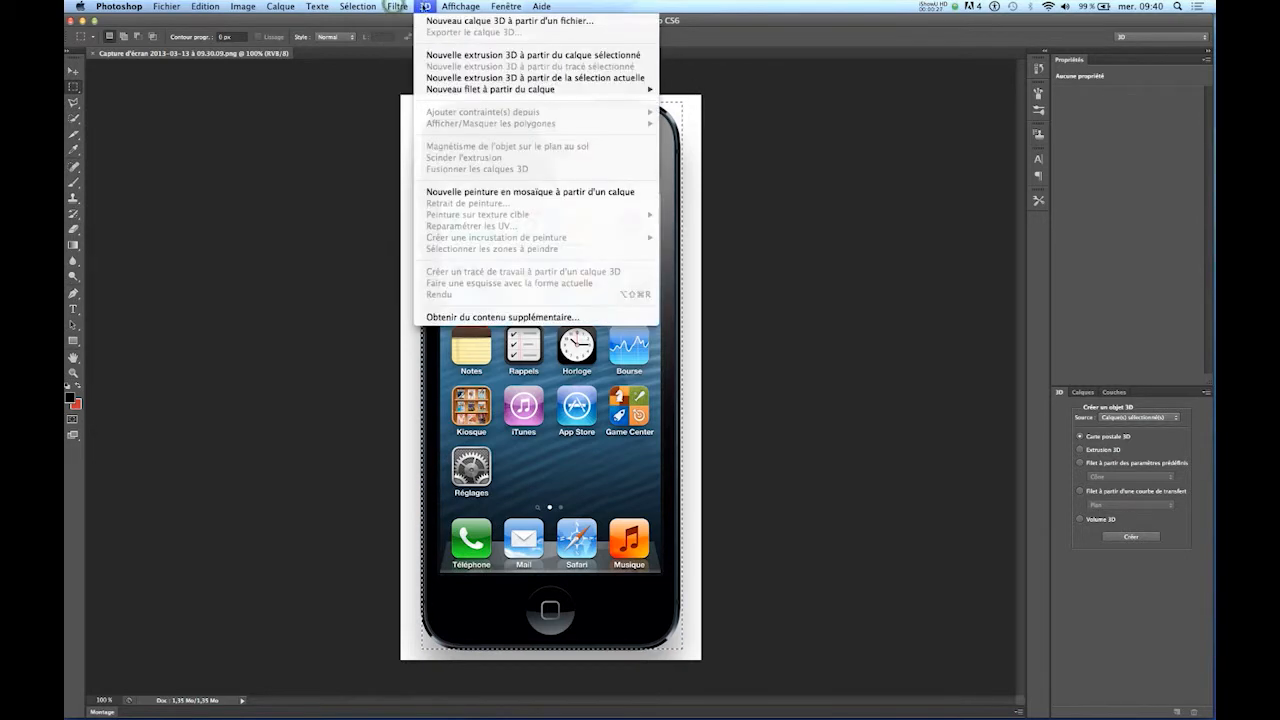
{"action": "mouse_move", "coordinate": [357, 7]}
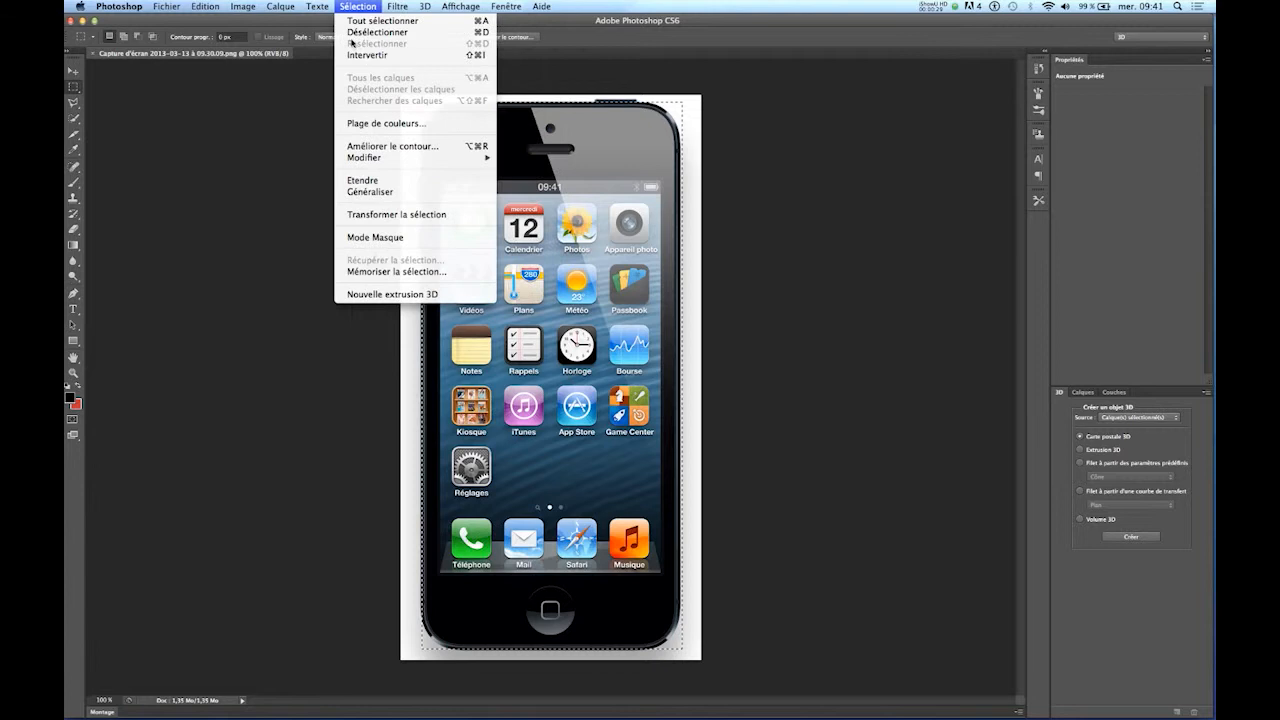
{"action": "mouse_move", "coordinate": [380, 160]}
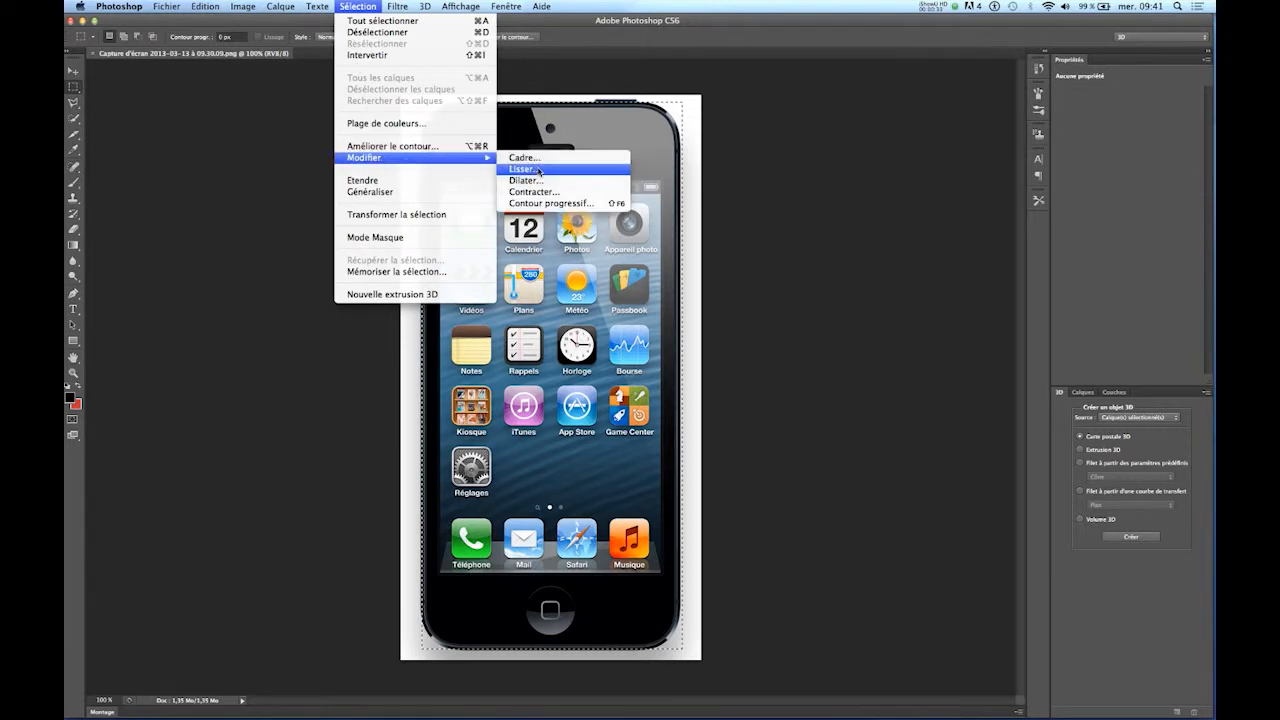
{"action": "left_click", "coordinate": [539, 172]}
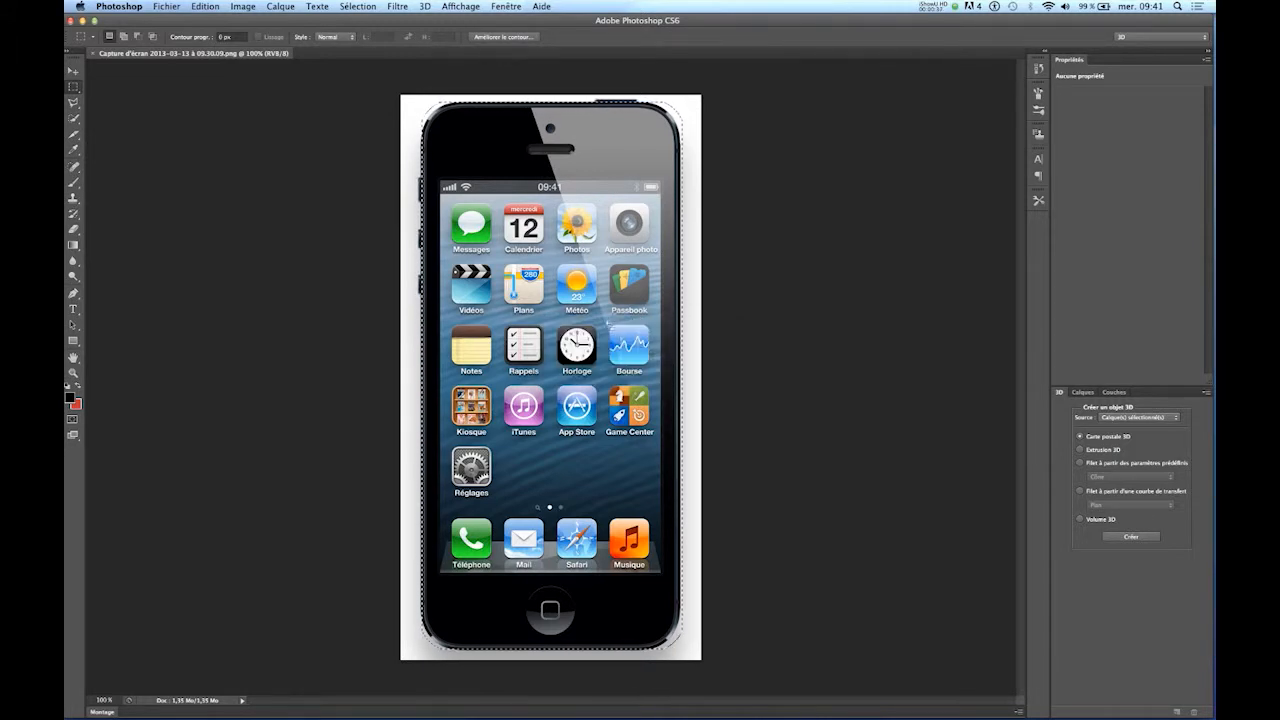
{"action": "left_click", "coordinate": [409, 8]}
{"action": "mouse_move", "coordinate": [417, 7]}
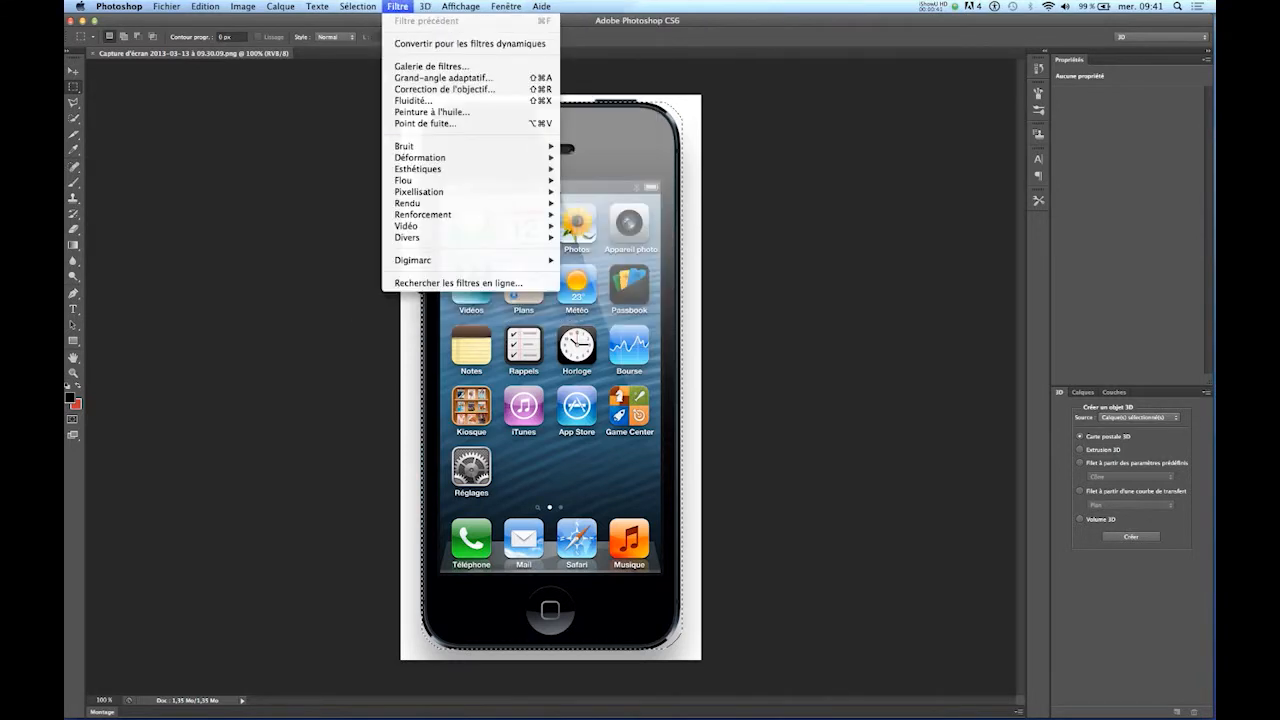
{"action": "mouse_move", "coordinate": [357, 7]}
{"action": "mouse_move", "coordinate": [412, 160]}
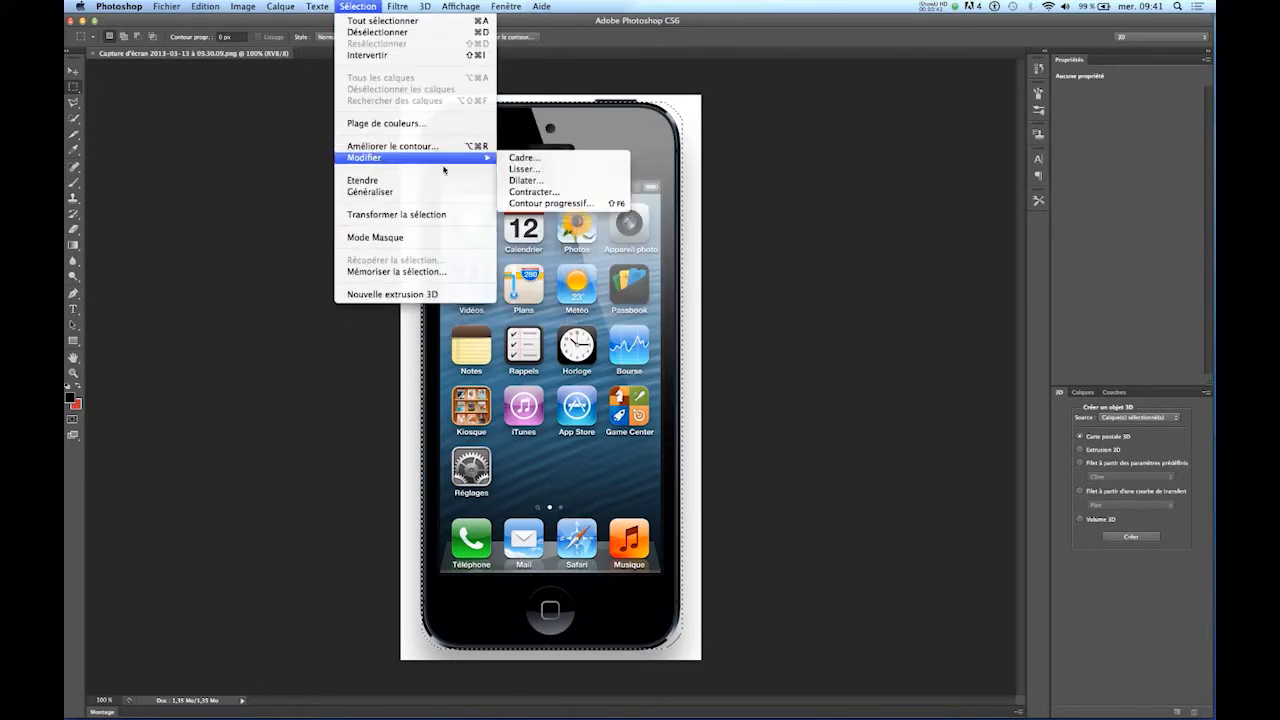
{"action": "left_click", "coordinate": [523, 169]}
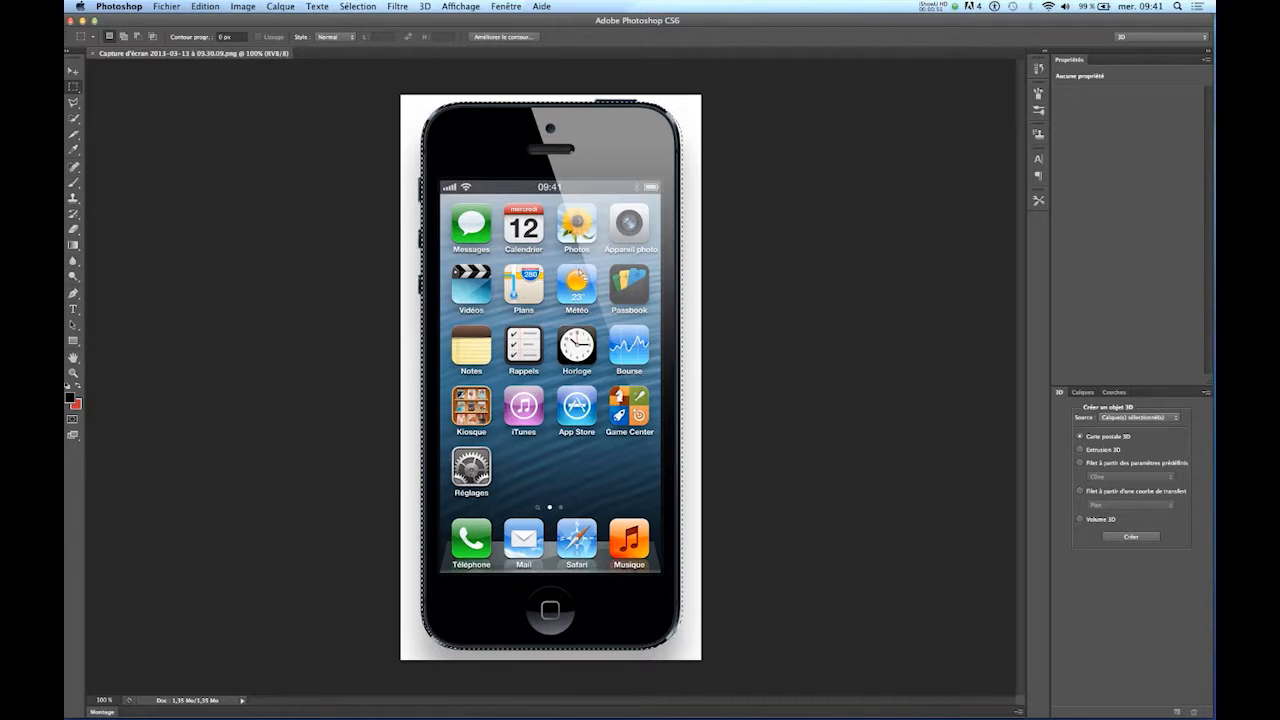
- Copy the selected phone onto its own layer and delete the Arrière-plan layer
{"action": "left_click", "coordinate": [1081, 393]}
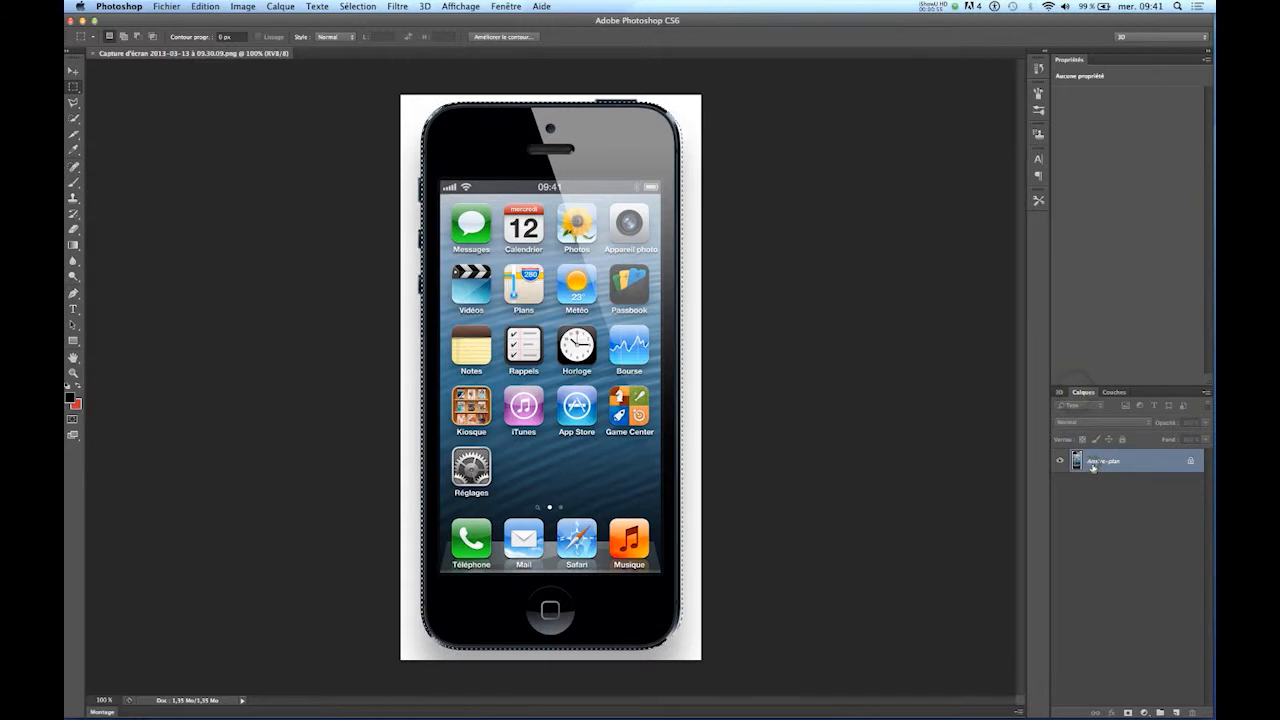
{"action": "key", "text": "super+c"}
{"action": "key", "text": "super+v"}
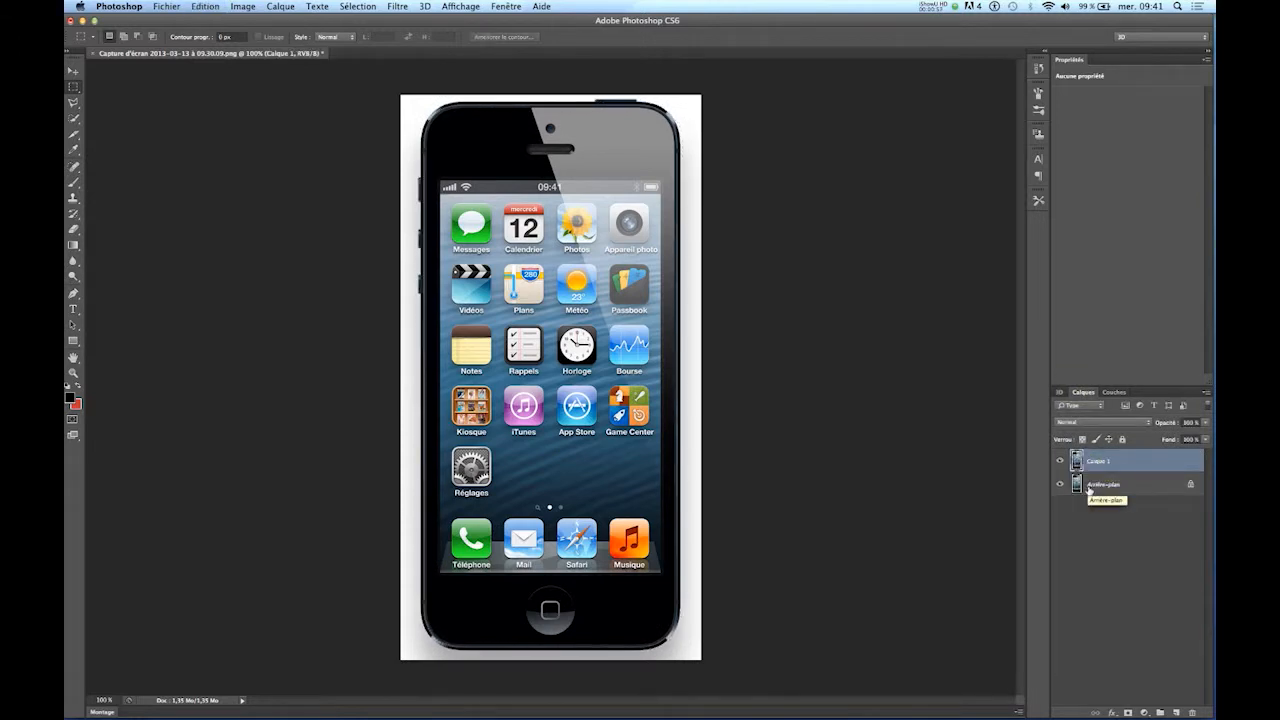
{"action": "left_click", "coordinate": [1060, 484]}
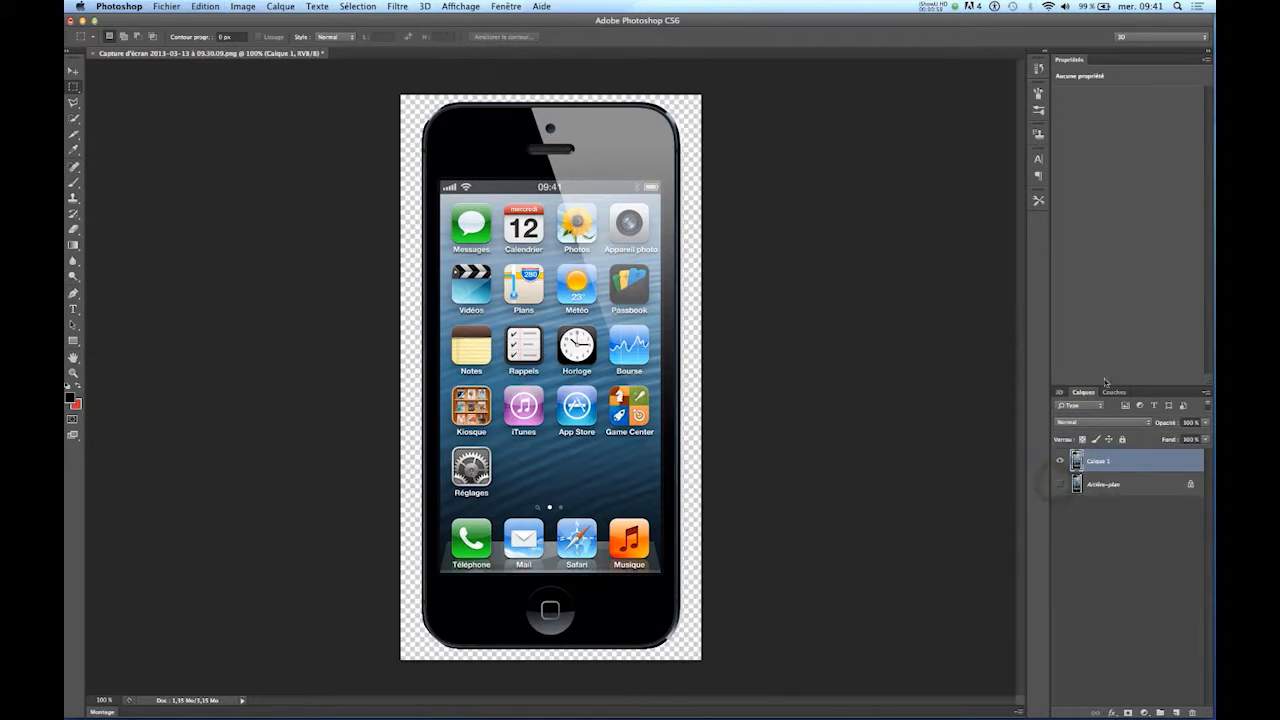
{"action": "left_click_drag", "start_coordinate": [1135, 487], "coordinate": [1191, 710]}
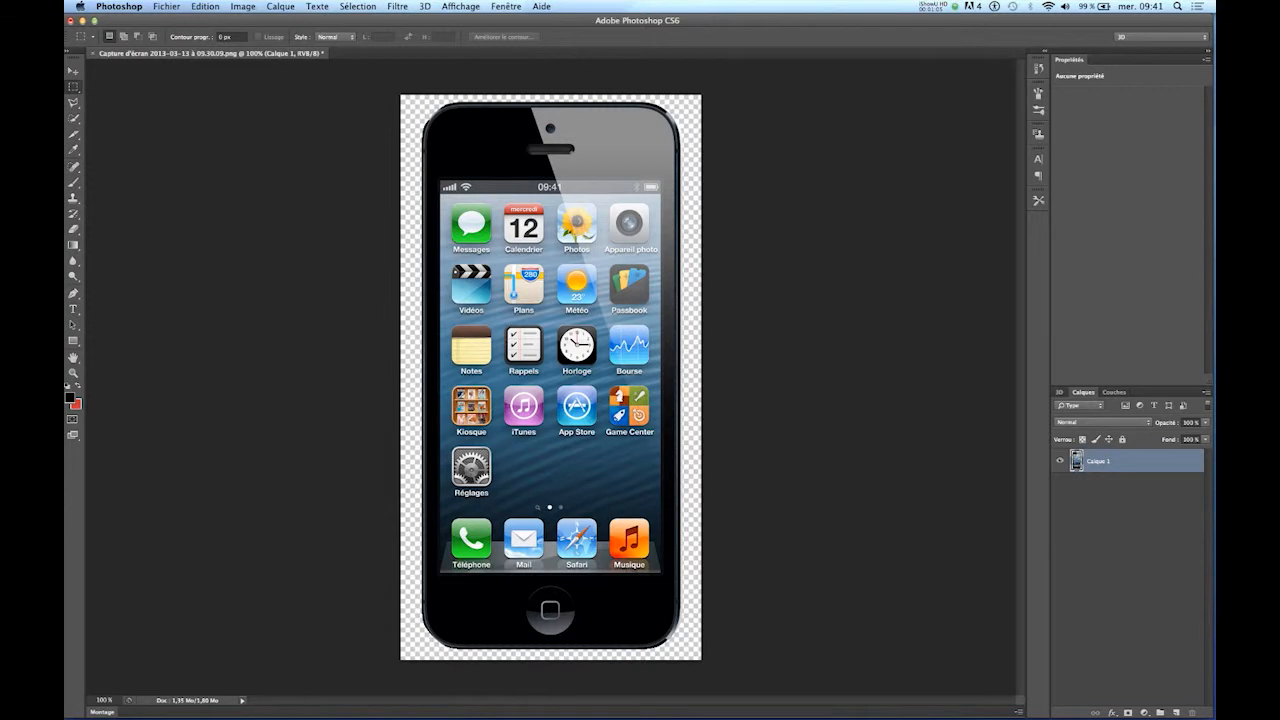
- Create a 3D extrusion from the cut-out phone layer and reduce its extrusion depth to a thin phone-like thickness
{"action": "left_click", "coordinate": [425, 6]}
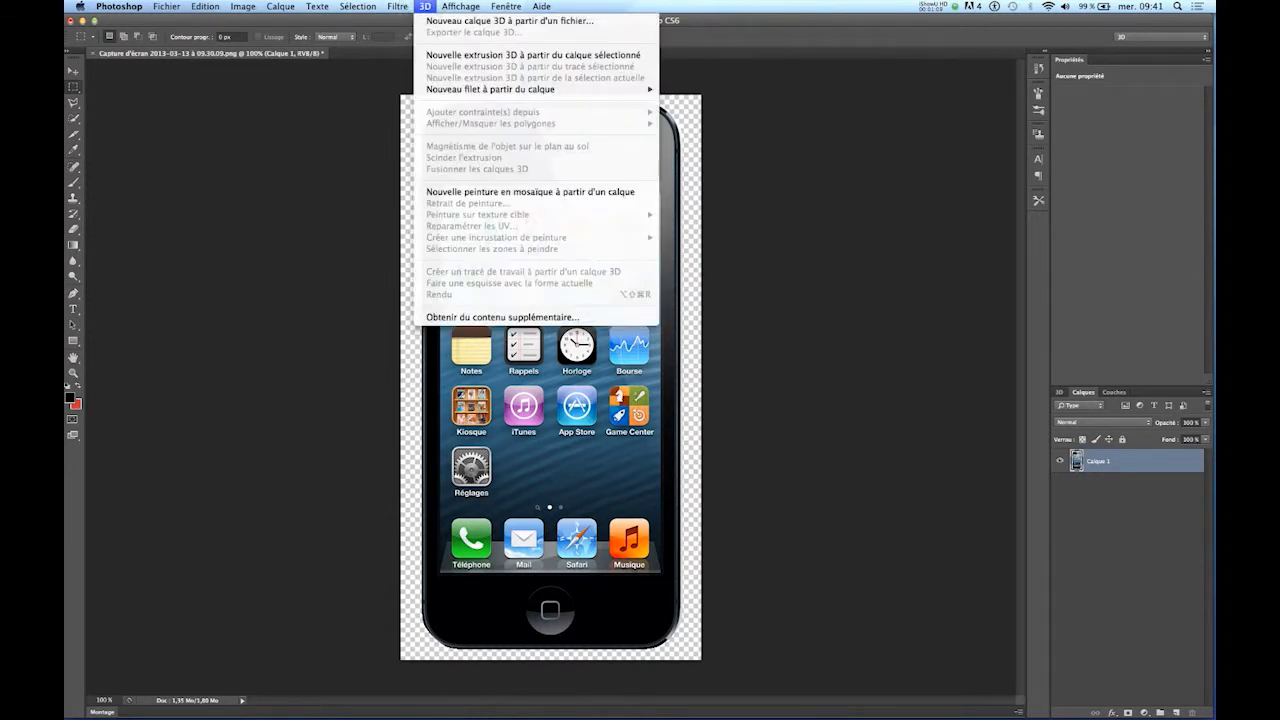
{"action": "left_click", "coordinate": [570, 56]}
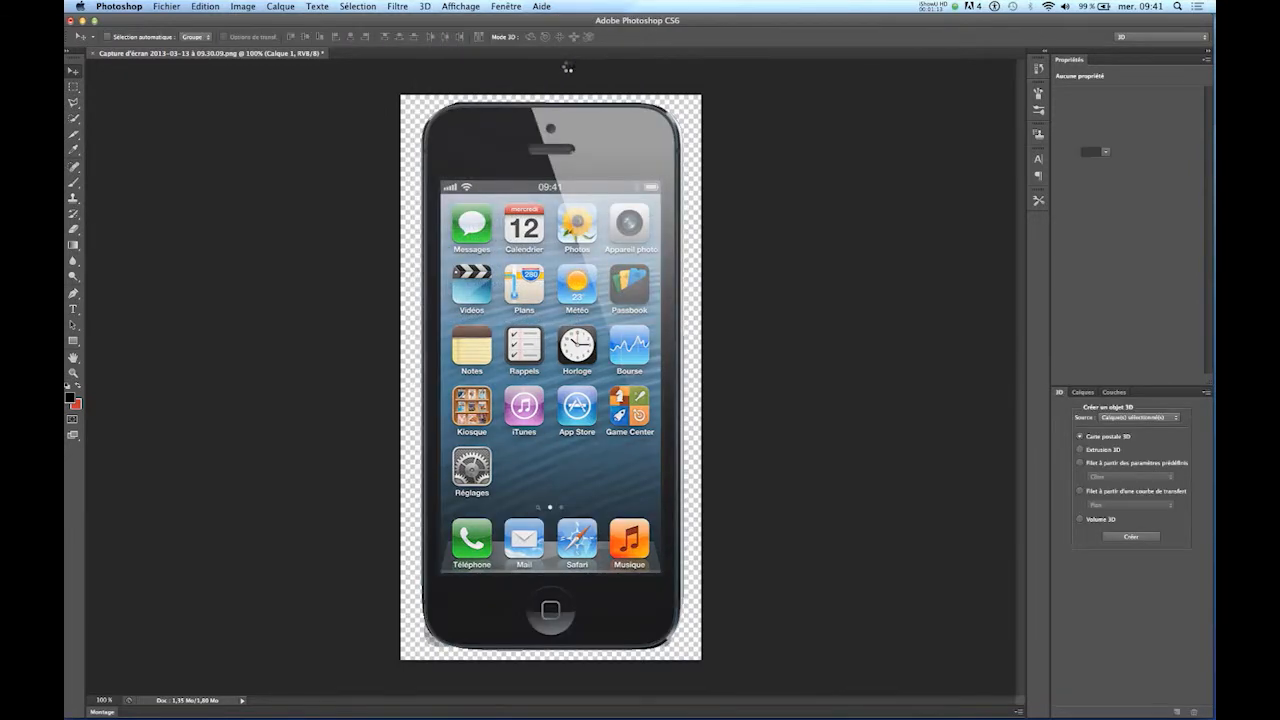
{"action": "left_click_drag", "start_coordinate": [589, 68], "coordinate": [951, 68]}
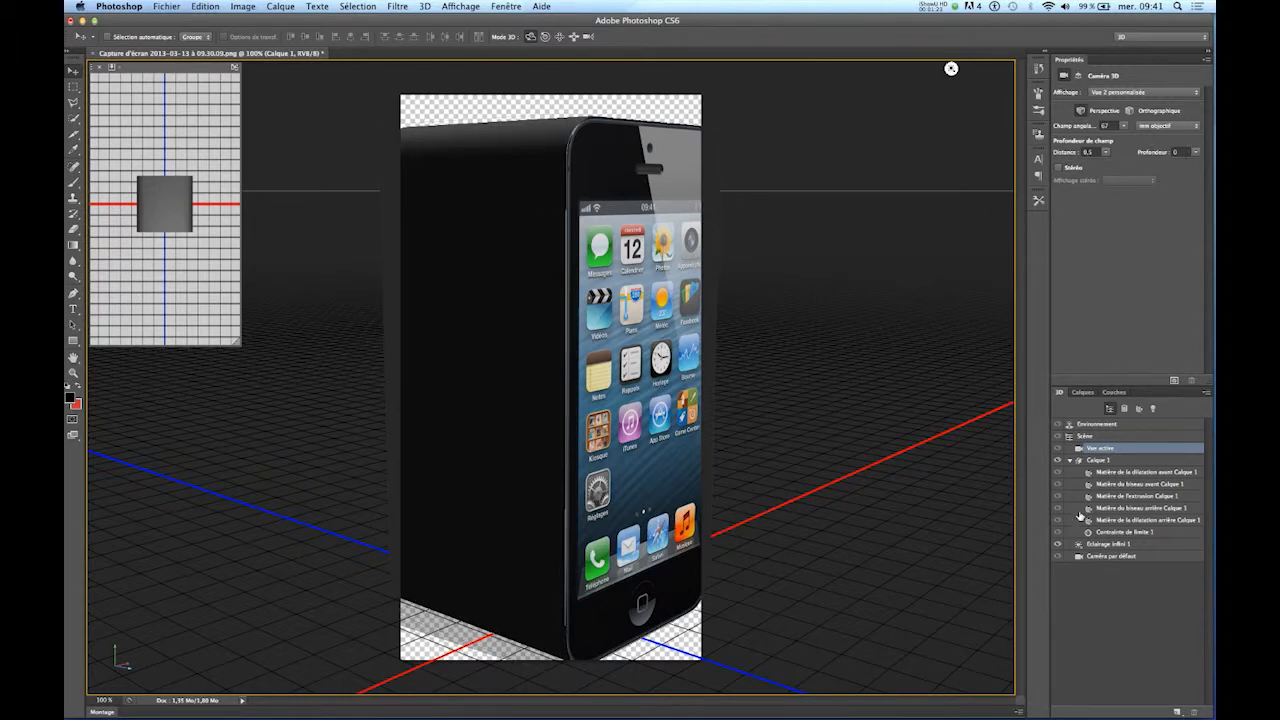
{"action": "left_click", "coordinate": [1097, 461]}
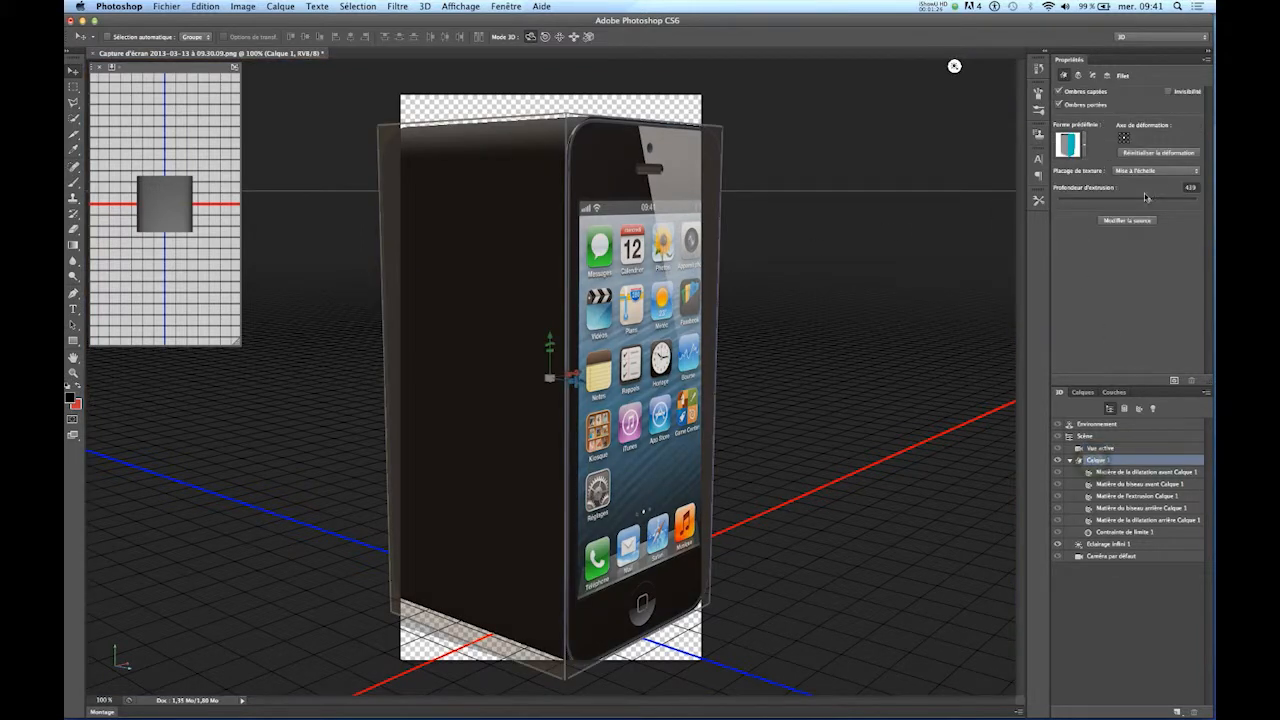
{"action": "left_click_drag", "start_coordinate": [1149, 201], "coordinate": [1130, 200]}
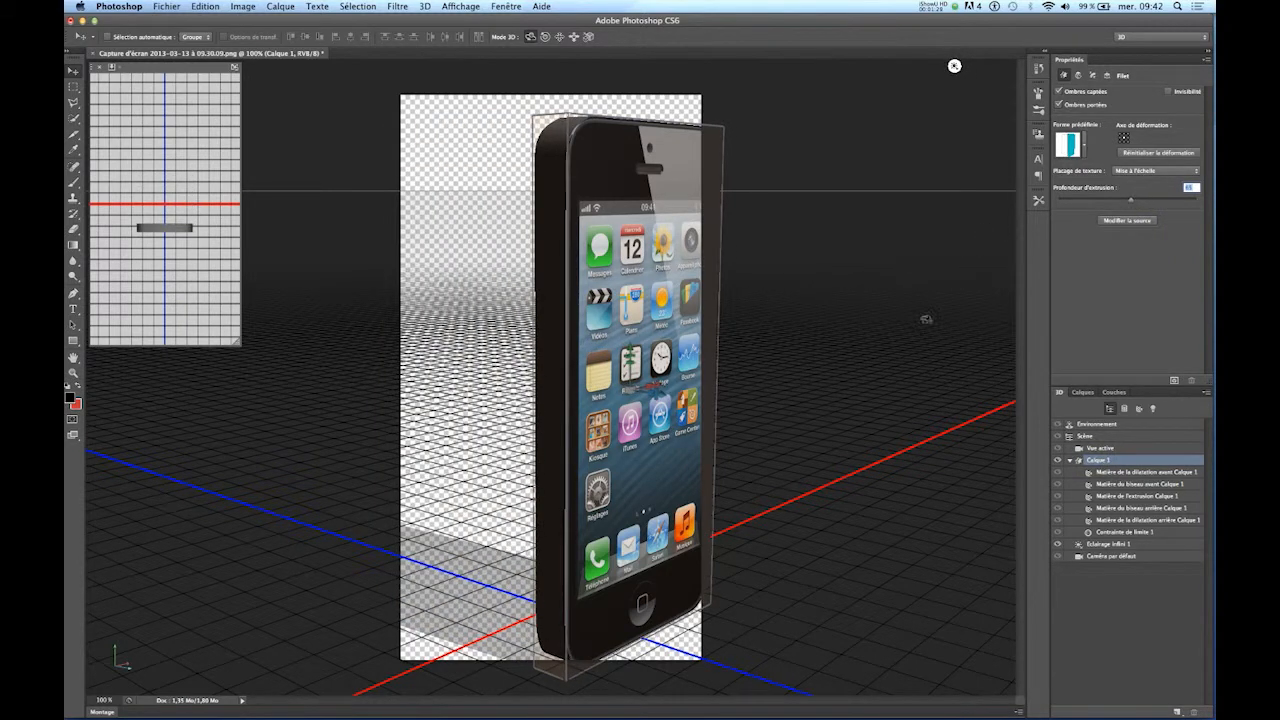
- Move the extruded phone farther back in the 3D scene so it fits entirely within the canvas
{"action": "mouse_move", "coordinate": [491, 451]}
{"action": "left_mouse_down"}
{"action": "mouse_move", "coordinate": [467, 446]}
{"action": "mouse_move", "coordinate": [496, 455]}
{"action": "left_mouse_up"}
{"action": "left_click", "coordinate": [573, 37]}
{"action": "left_click_drag", "start_coordinate": [625, 405], "coordinate": [602, 474]}
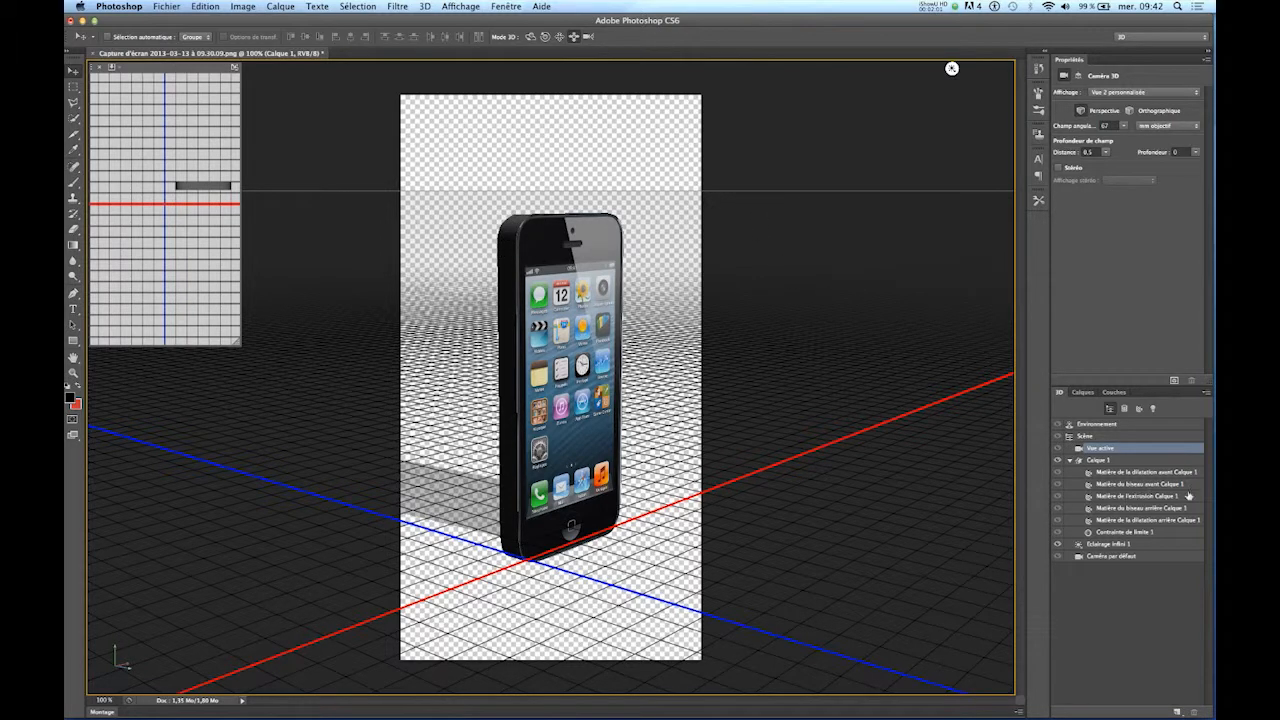
- Raise the reflectivity of the phone's extrusion material to about 65%
{"action": "left_click", "coordinate": [1133, 497]}
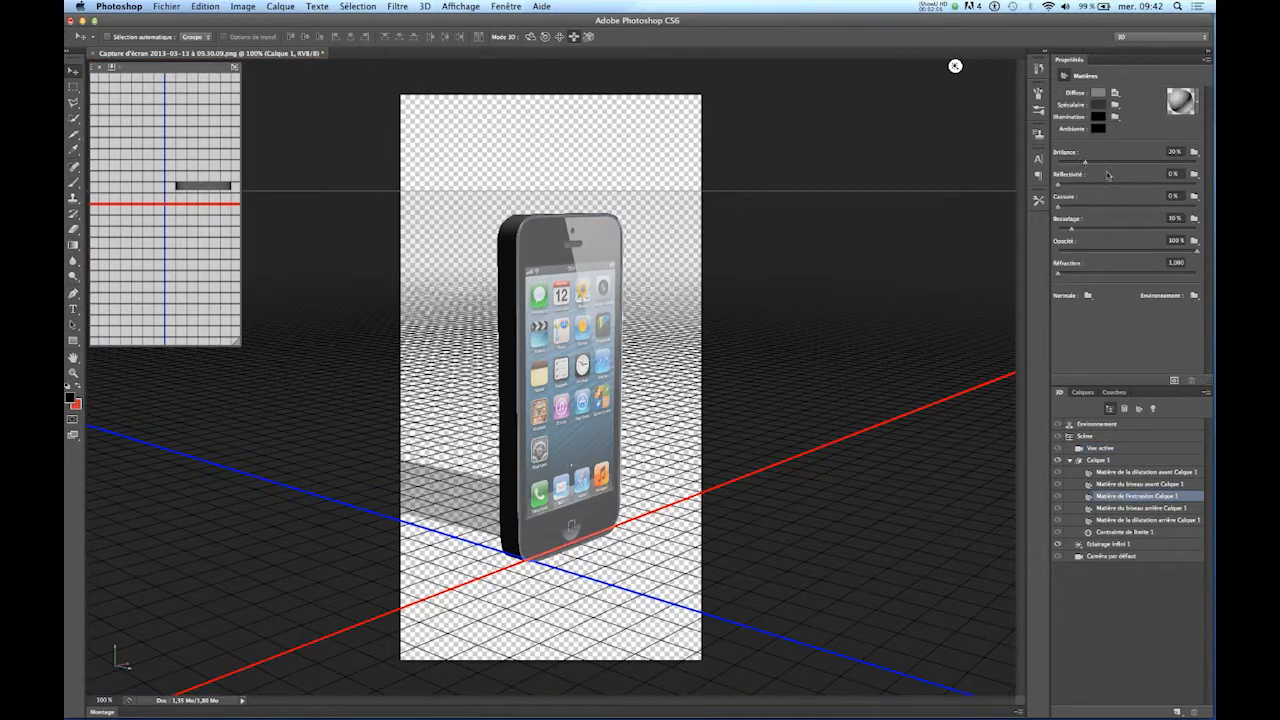
{"action": "left_click_drag", "start_coordinate": [1059, 187], "coordinate": [1138, 188]}
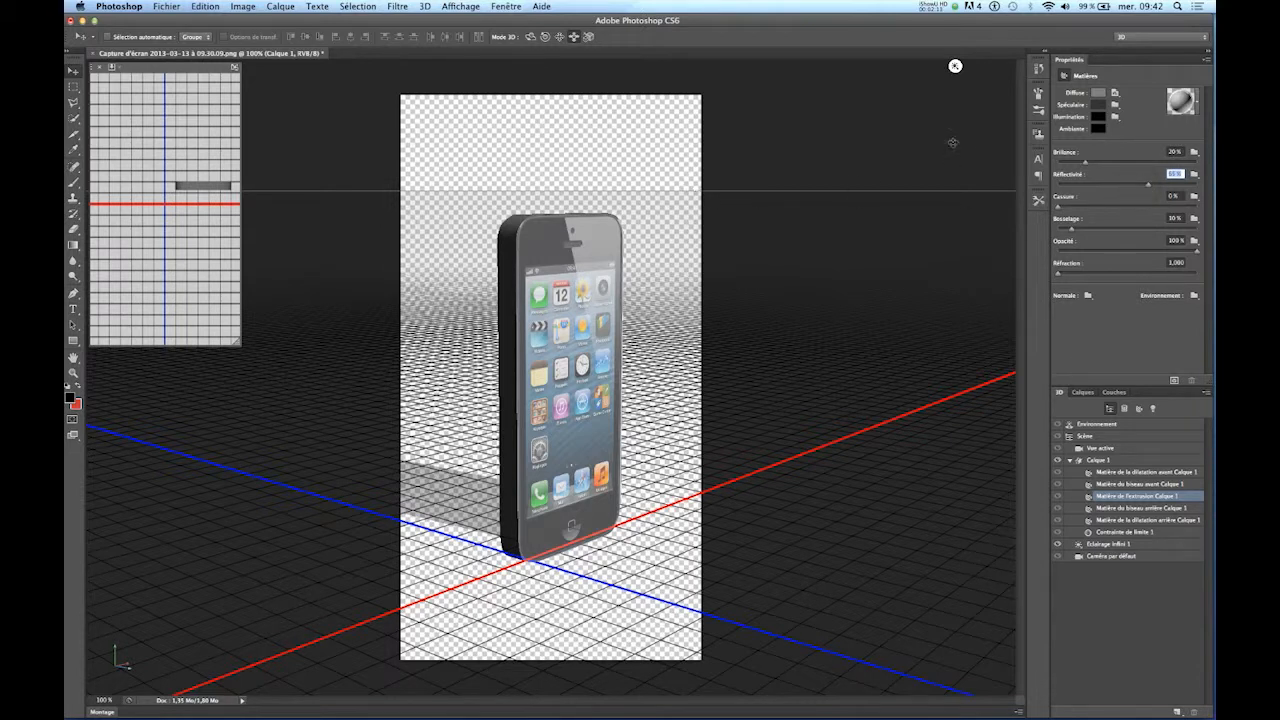
- Load the panoramic room JPEG from the Bureau folder as the environment's IBL texture and switch IBL off
{"action": "left_click", "coordinate": [1098, 425]}
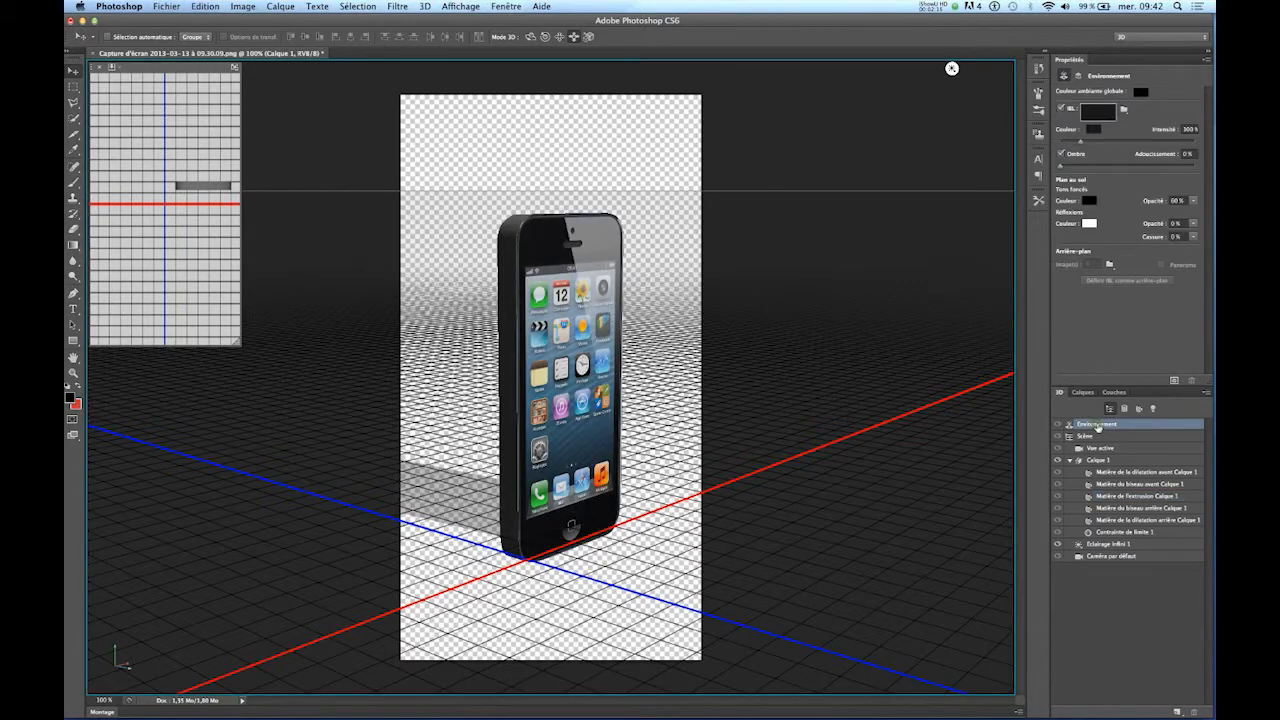
{"action": "left_click", "coordinate": [1124, 110]}
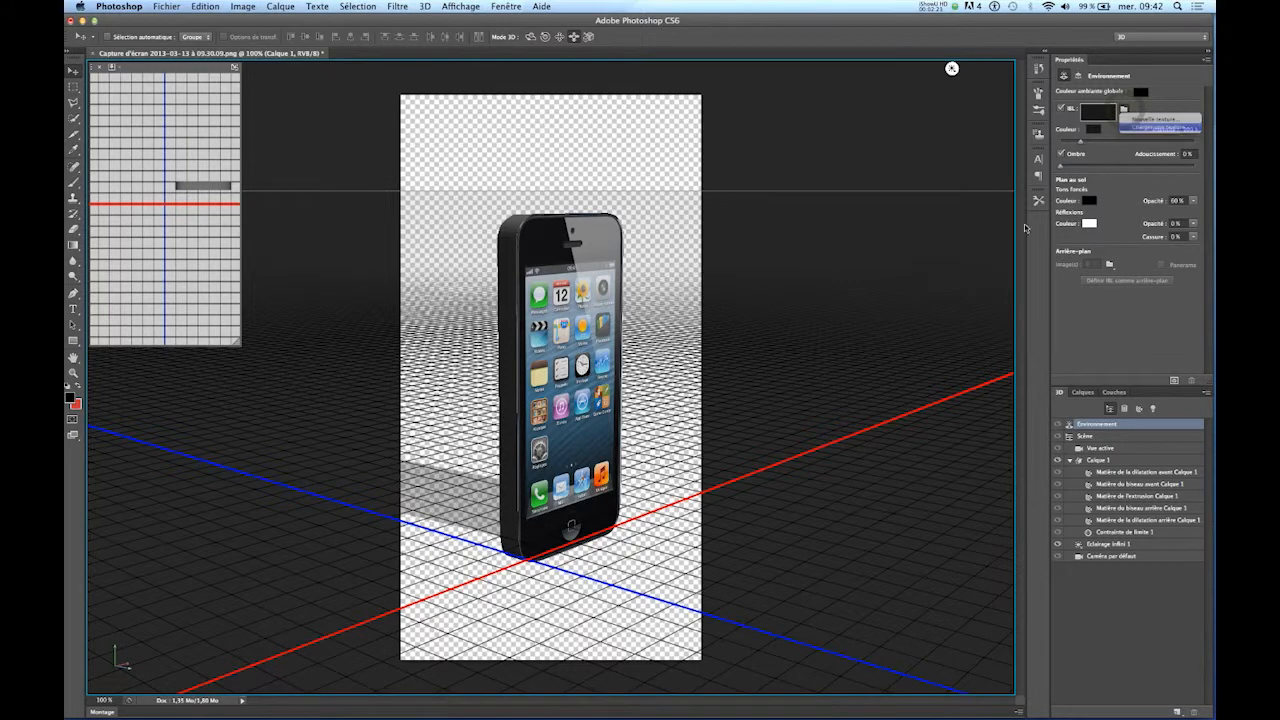
{"action": "left_click", "coordinate": [1140, 122]}
{"action": "left_click", "coordinate": [576, 181]}
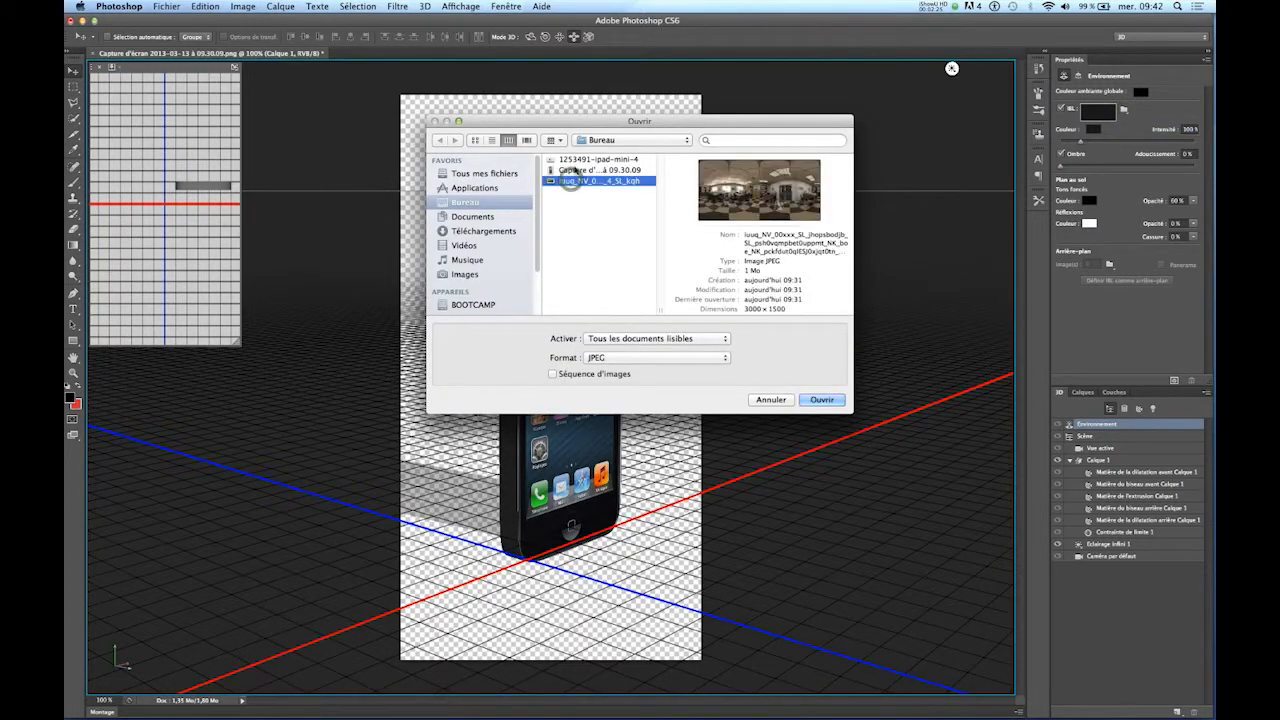
{"action": "left_click", "coordinate": [822, 400]}
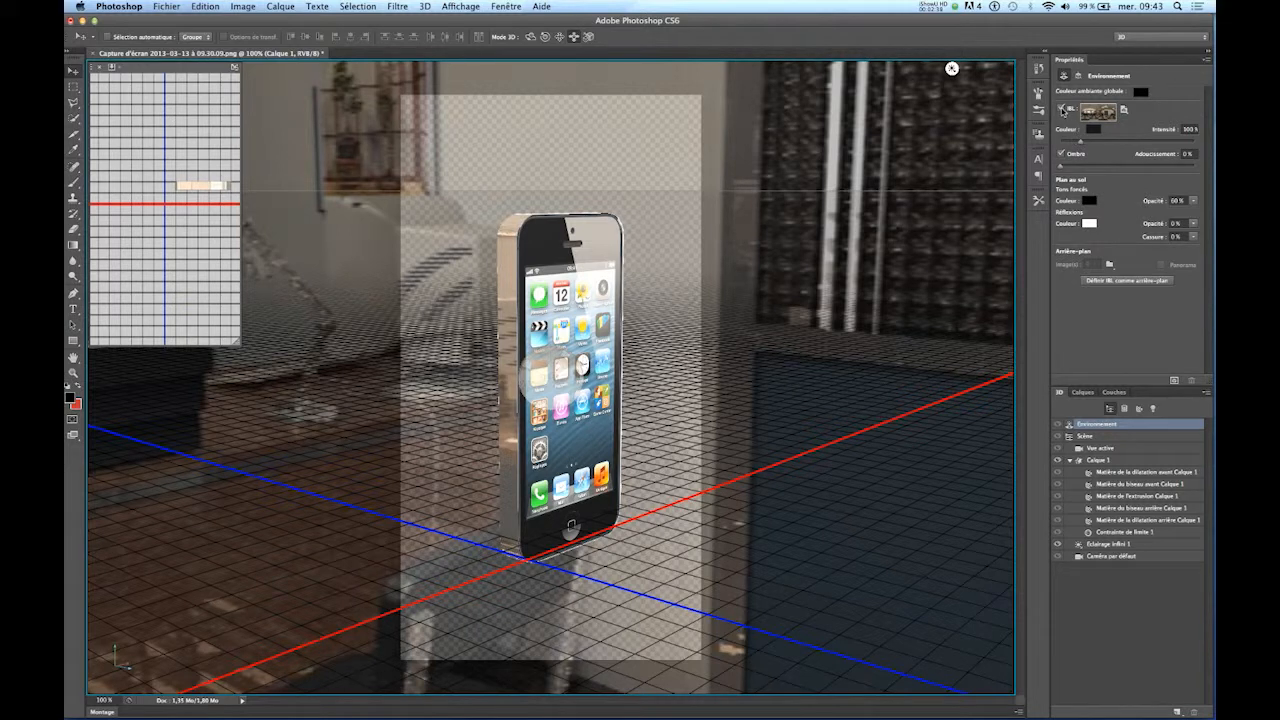
{"action": "left_click", "coordinate": [1062, 109]}
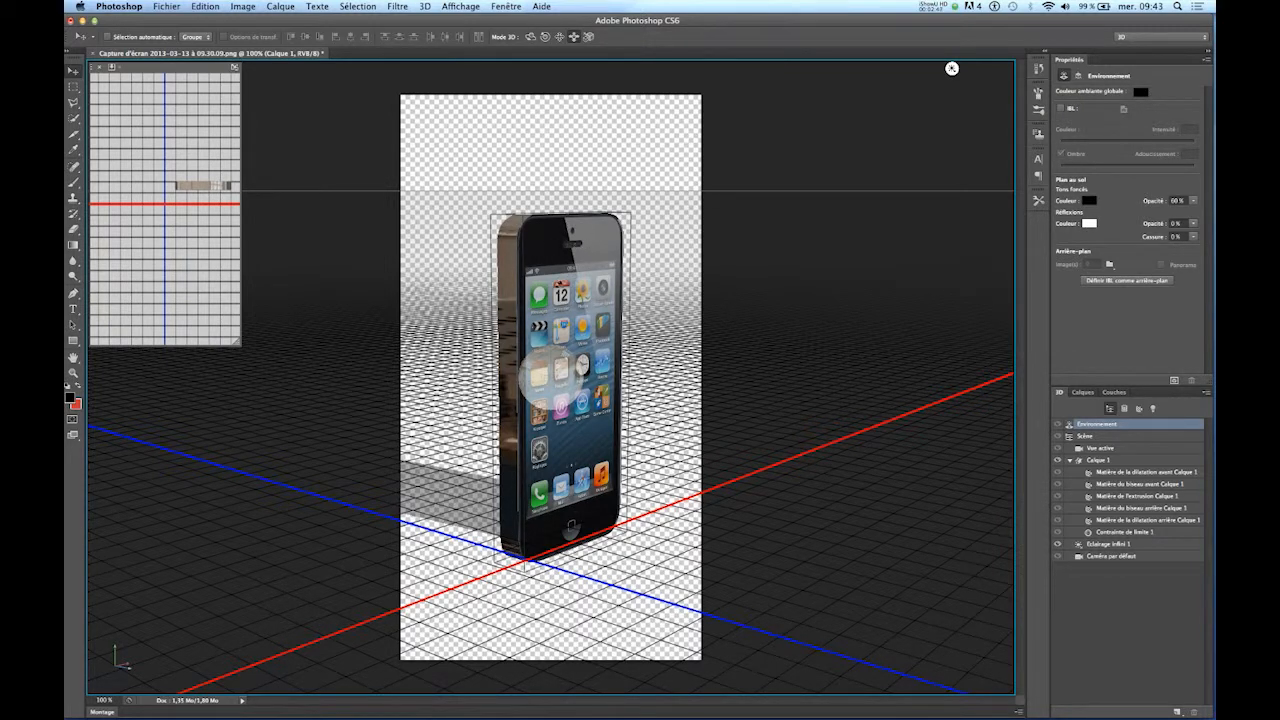
- Set the reflectivity to about 48% for the extrusion material and about 26% for the front inflation material
{"action": "left_click", "coordinate": [1122, 472]}
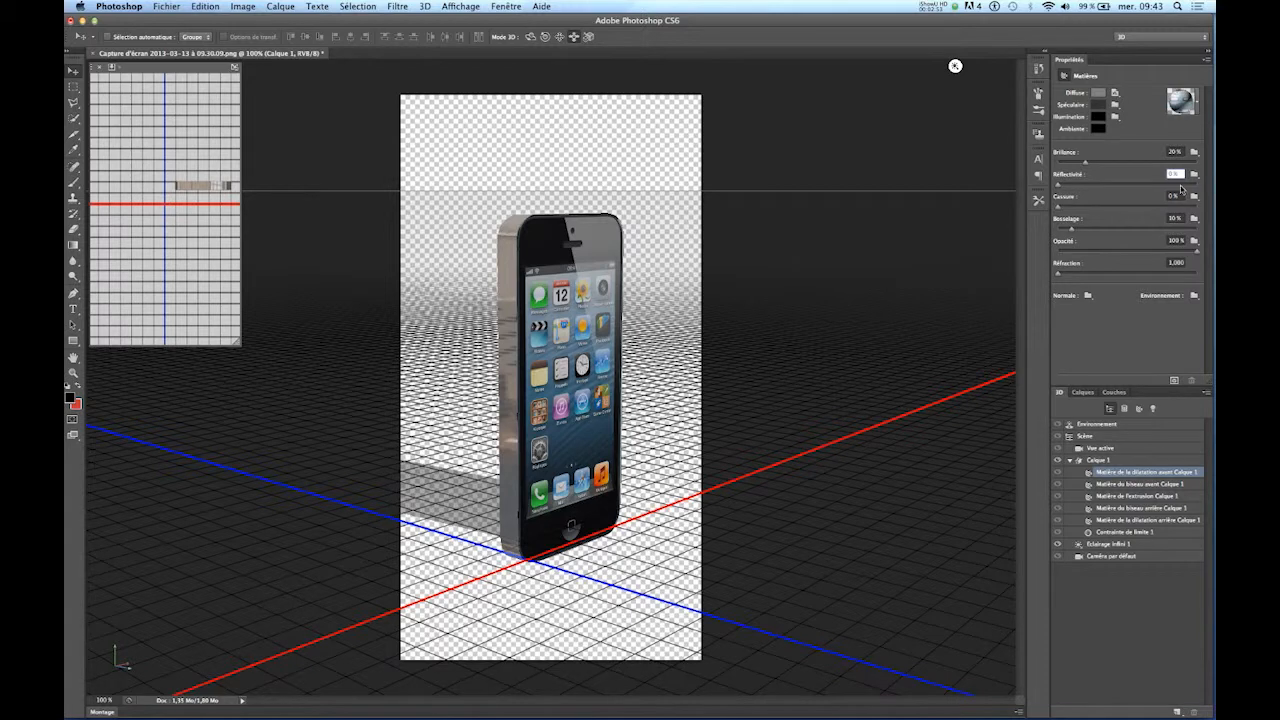
{"action": "left_click_drag", "start_coordinate": [1059, 186], "coordinate": [1121, 187]}
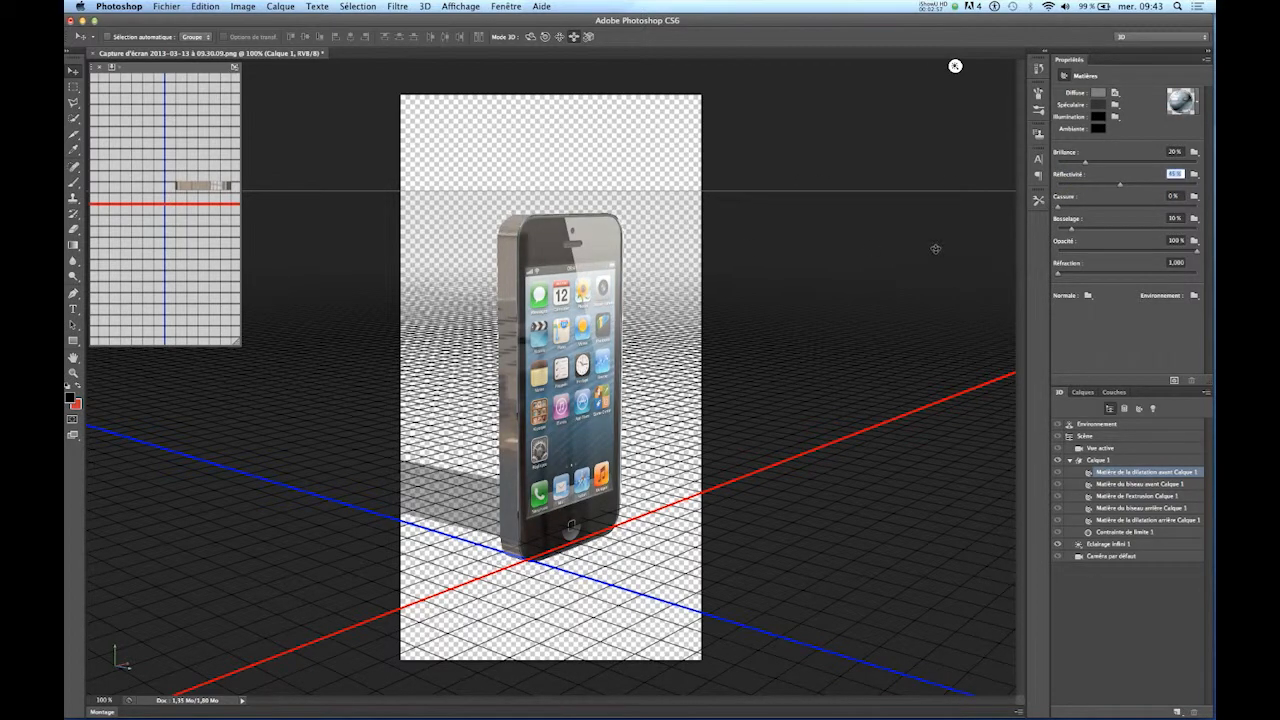
{"action": "left_click", "coordinate": [1120, 485]}
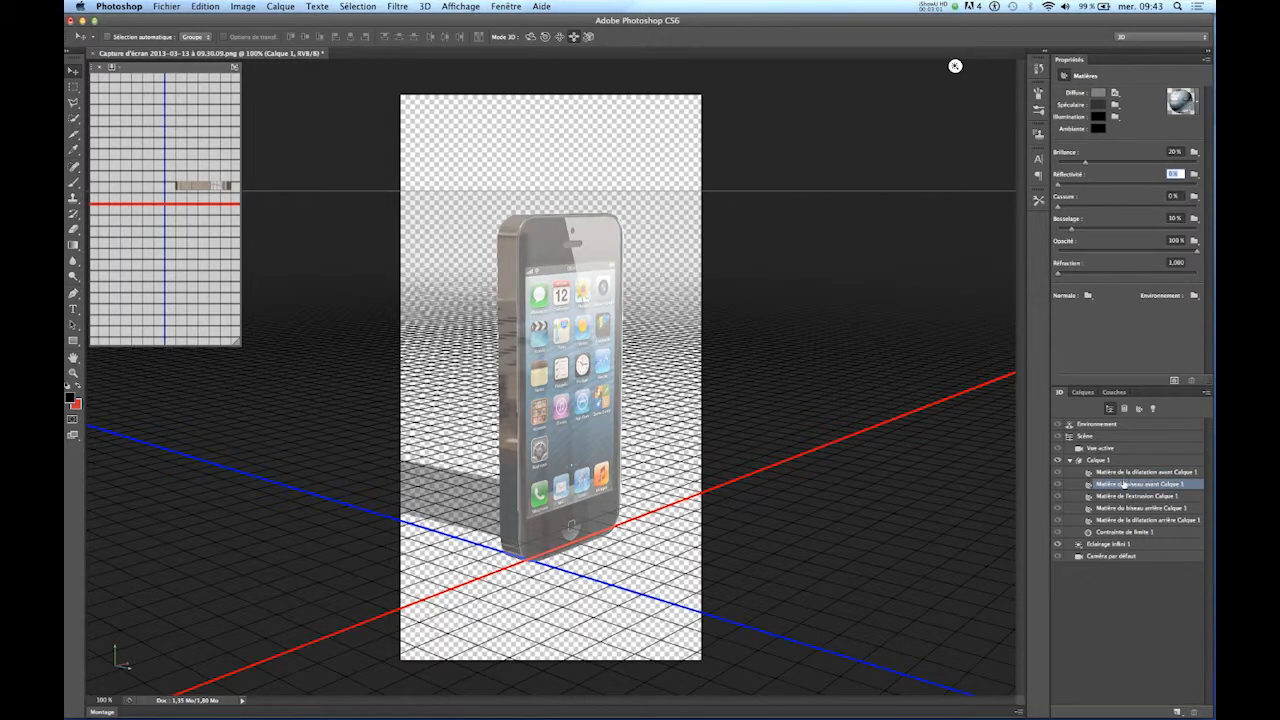
{"action": "left_click", "coordinate": [1122, 497]}
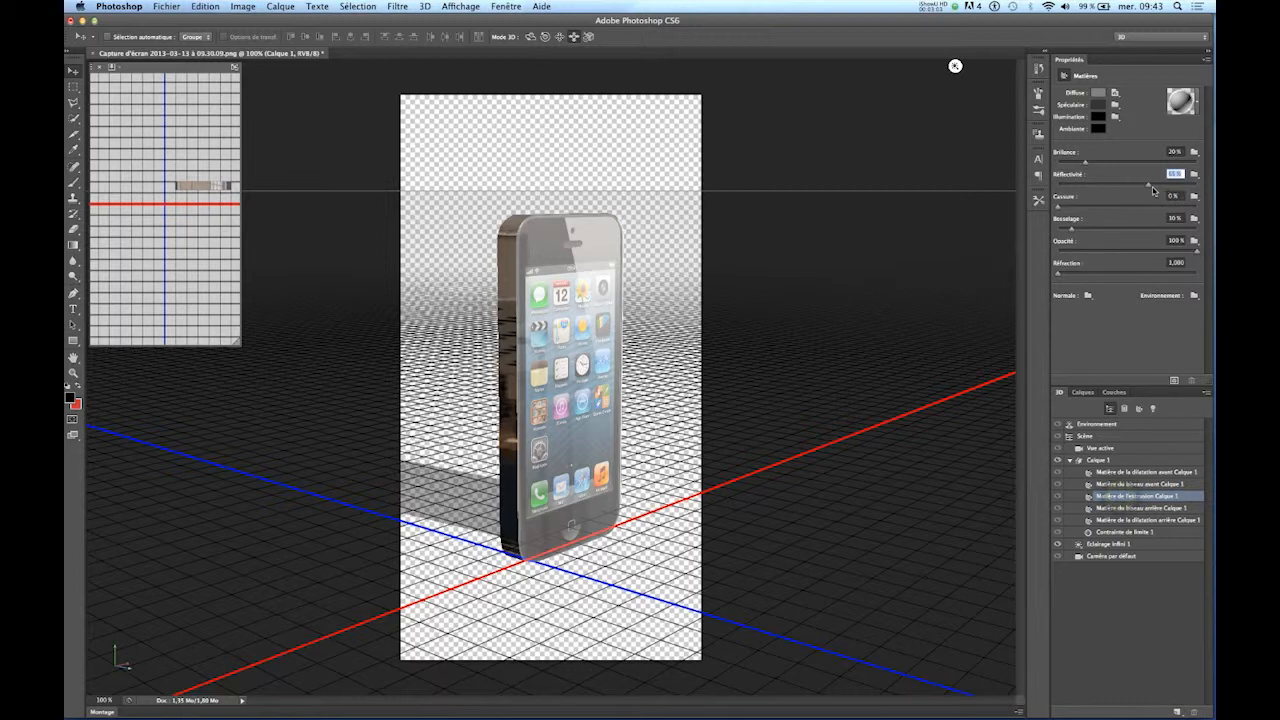
{"action": "mouse_move", "coordinate": [1148, 188]}
{"action": "left_mouse_down"}
{"action": "mouse_move", "coordinate": [1112, 185]}
{"action": "mouse_move", "coordinate": [1124, 185]}
{"action": "left_mouse_up"}
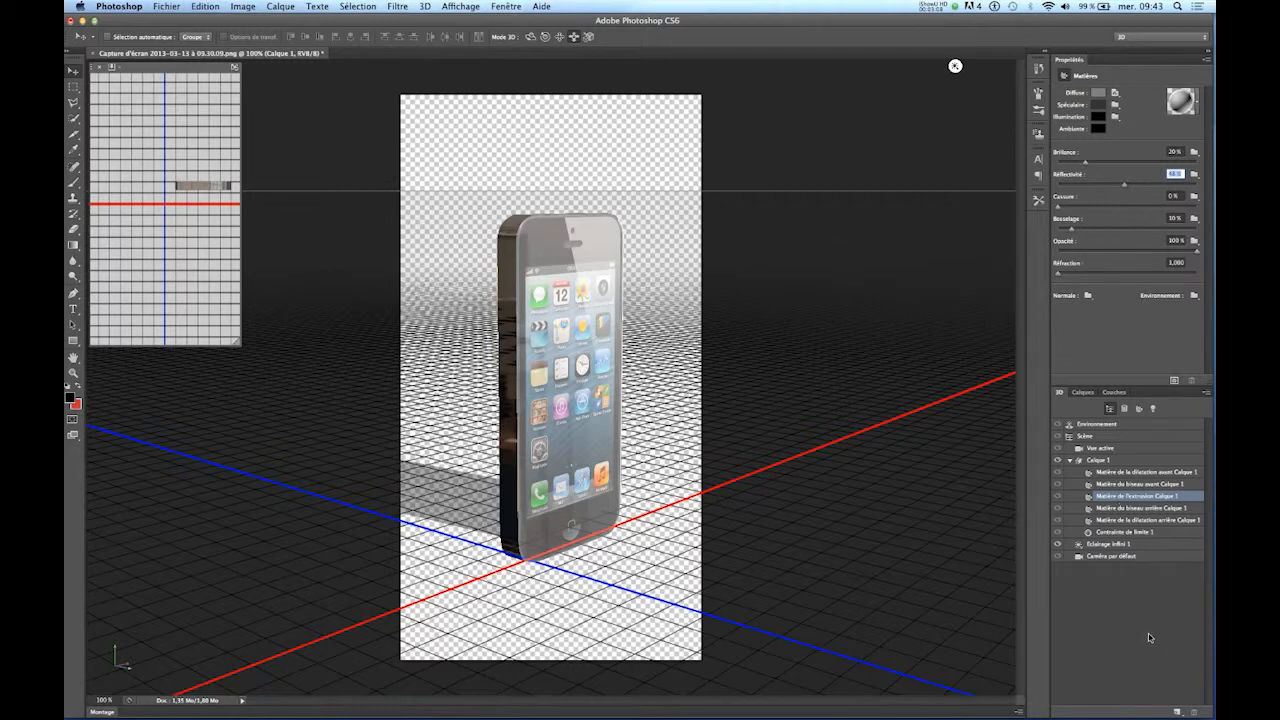
{"action": "left_click", "coordinate": [566, 255]}
{"action": "left_click_drag", "start_coordinate": [1120, 185], "coordinate": [1070, 184]}
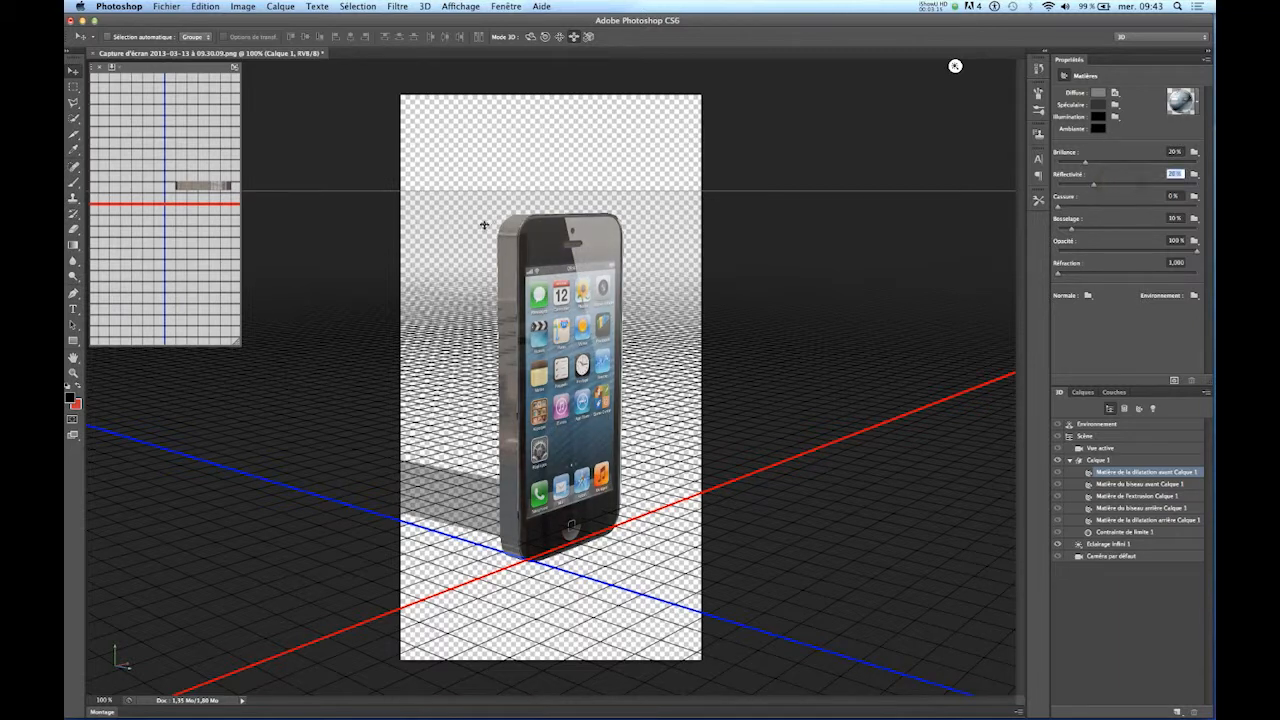
- Render the 3D layer to check the phone's reflections and shadow, and stop the render
{"action": "left_click", "coordinate": [425, 6]}
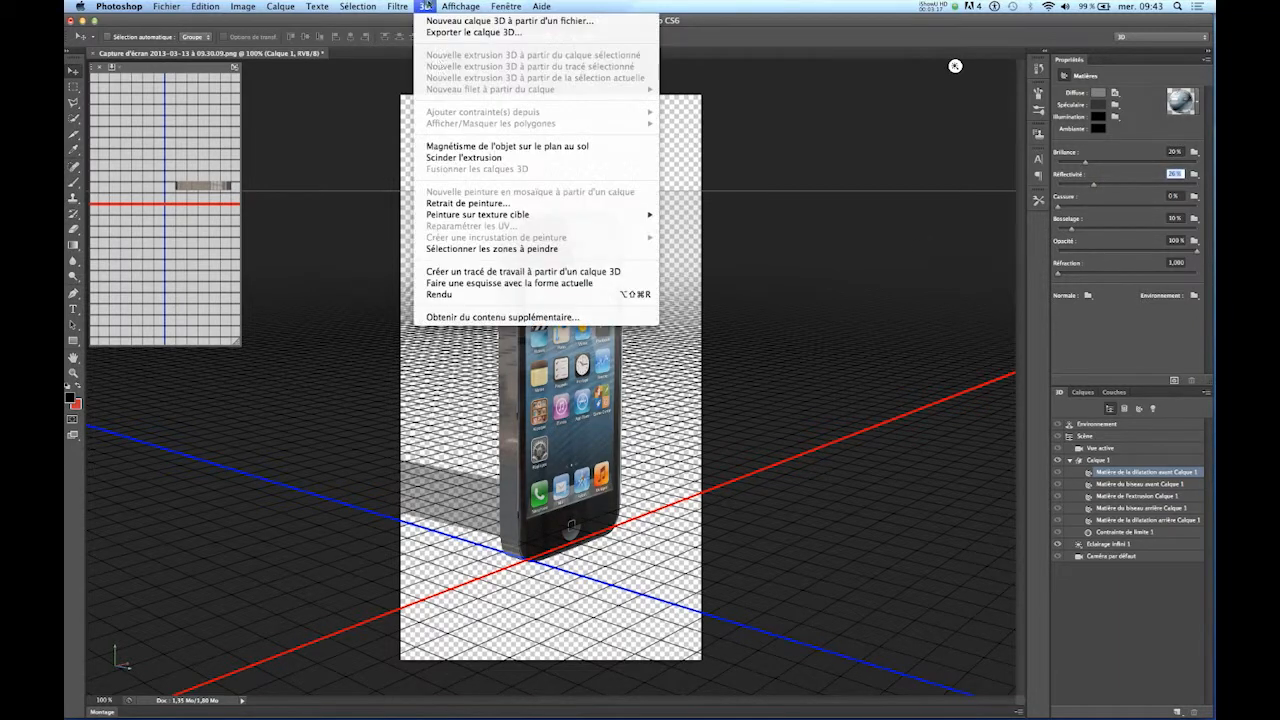
{"action": "left_click", "coordinate": [463, 294]}
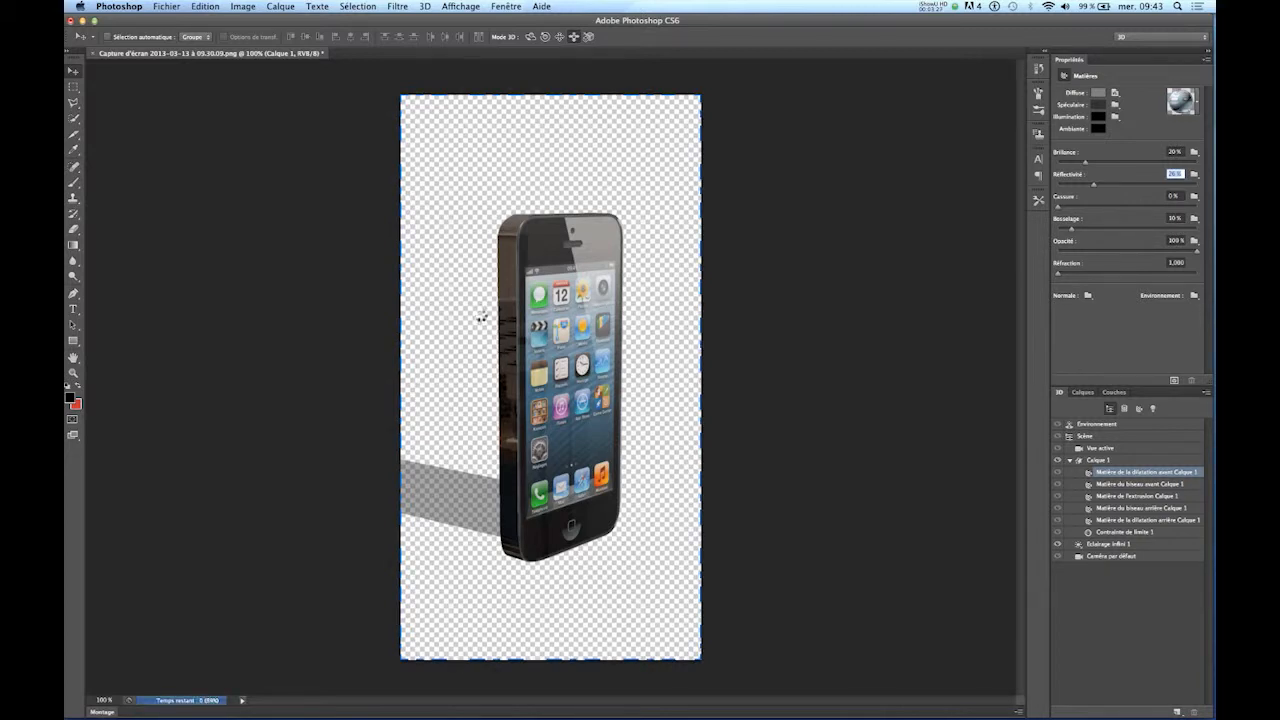
{"action": "left_click_drag", "start_coordinate": [481, 314], "coordinate": [481, 314]}
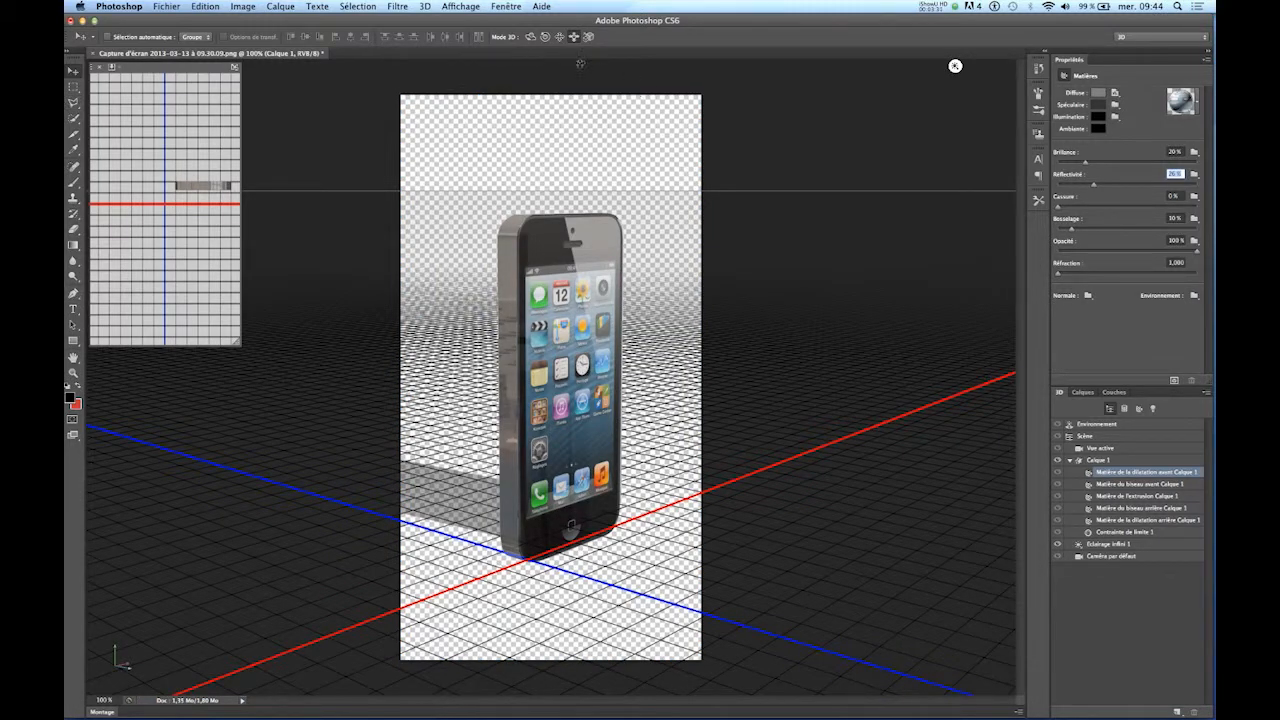
- Rotate the phone in the 3D scene so it leans back diagonally, resting on its lower corner
{"action": "left_click", "coordinate": [560, 459]}
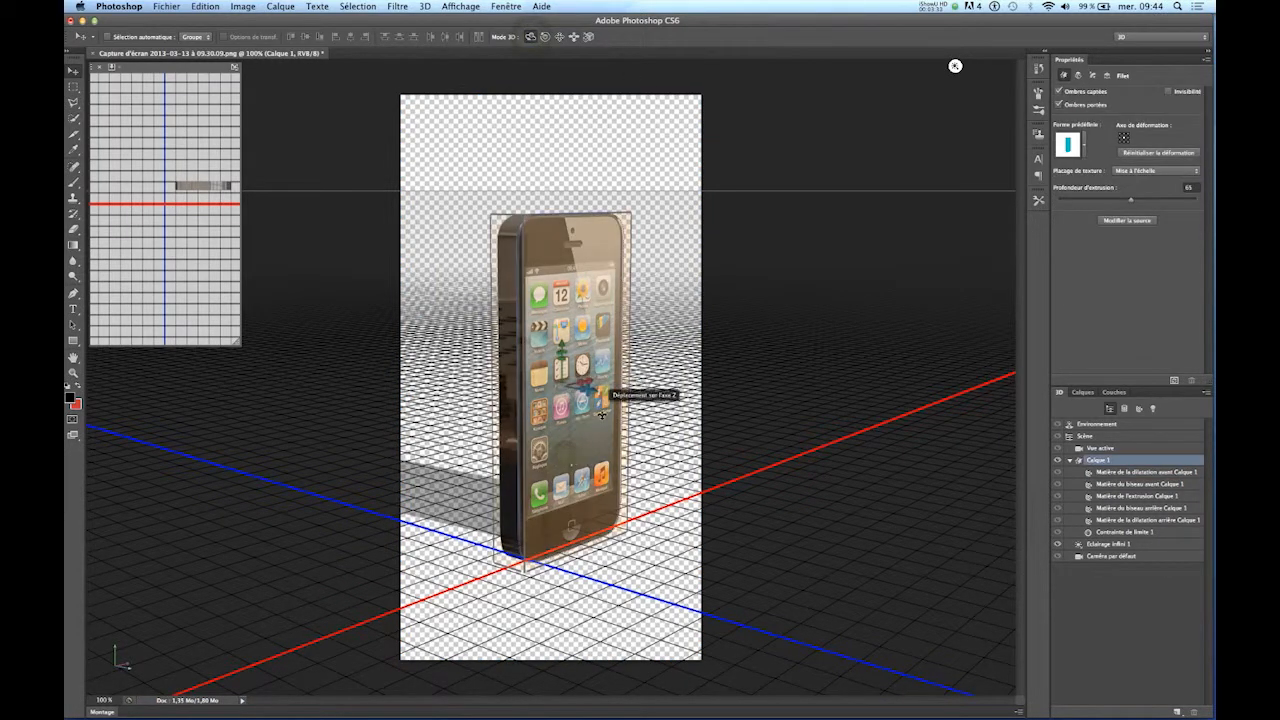
{"action": "left_click_drag", "start_coordinate": [603, 577], "coordinate": [560, 448]}
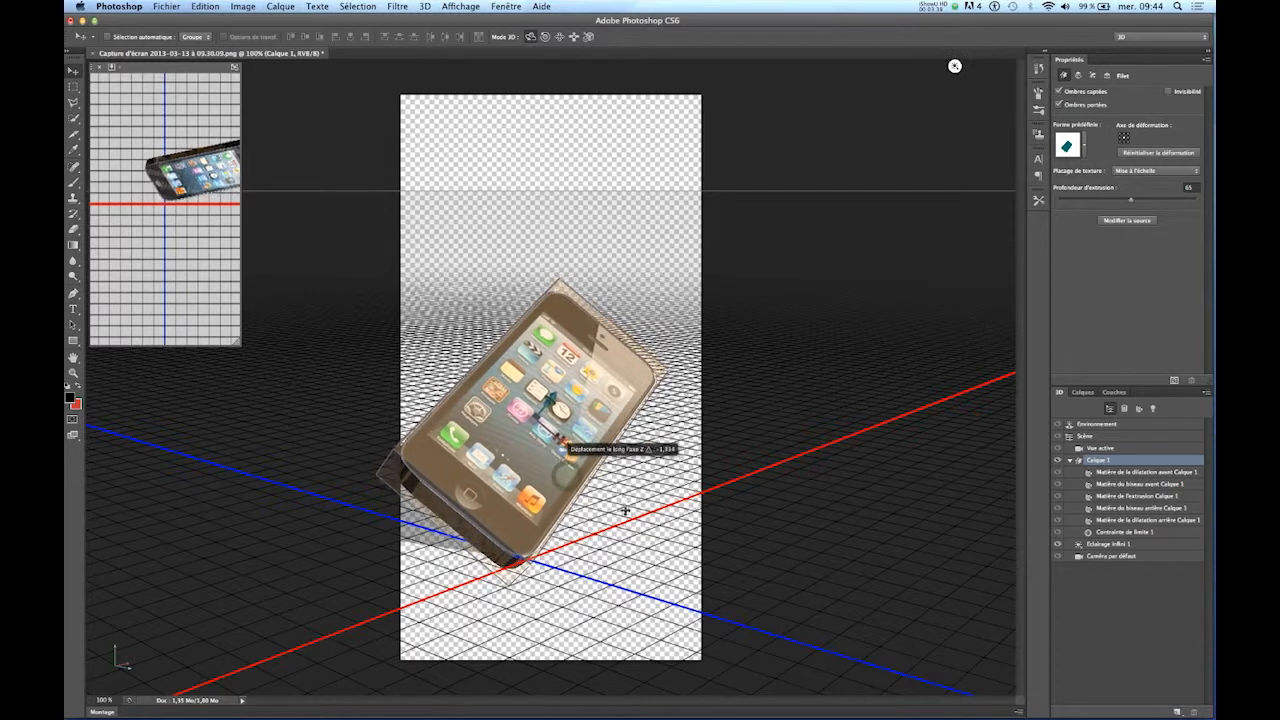
{"action": "left_click", "coordinate": [626, 514]}
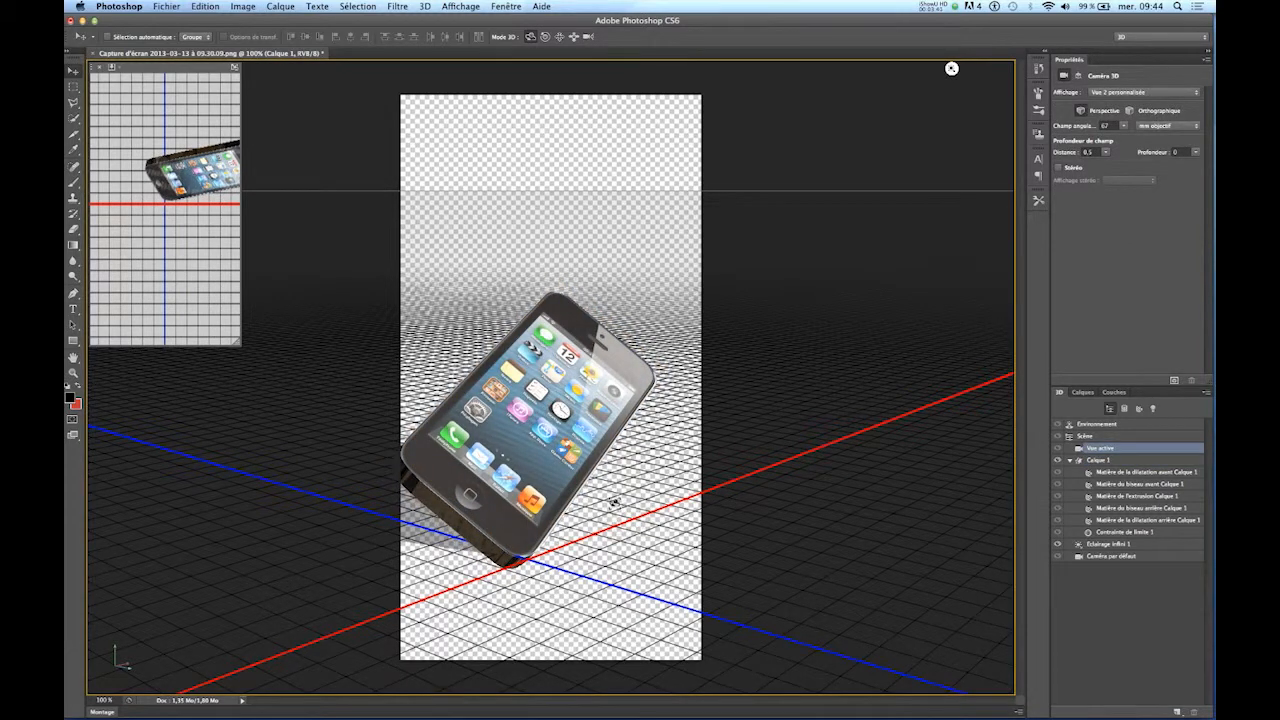